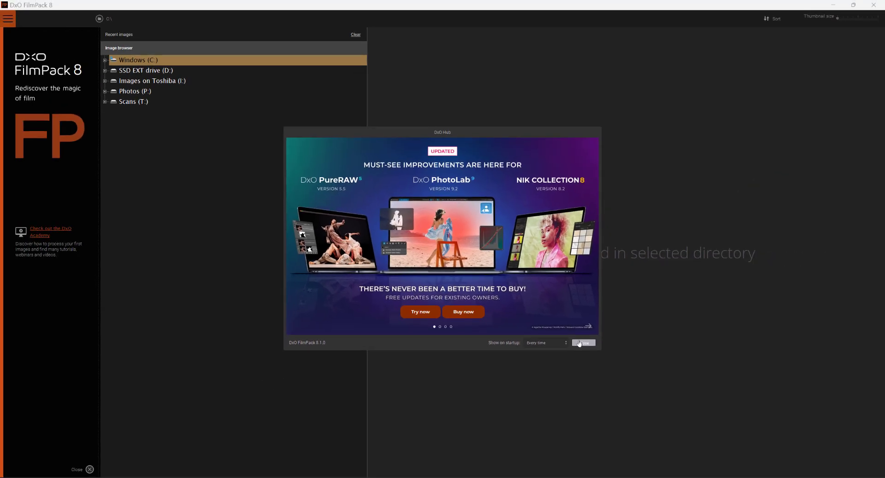
- Dismiss the startup window and open the images\2025\Greenwich folder on the Images on Toshiba (I:) drive
{"action": "left_click", "coordinate": [703, 432]}
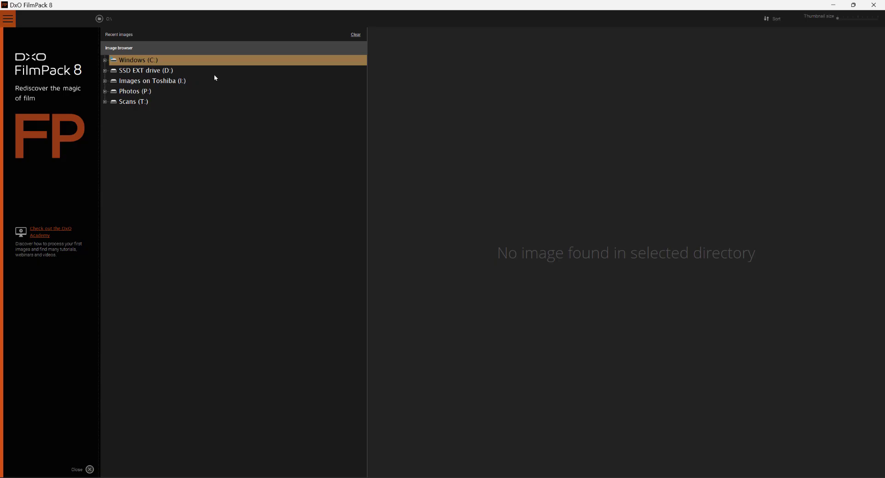
{"action": "left_click", "coordinate": [105, 81]}
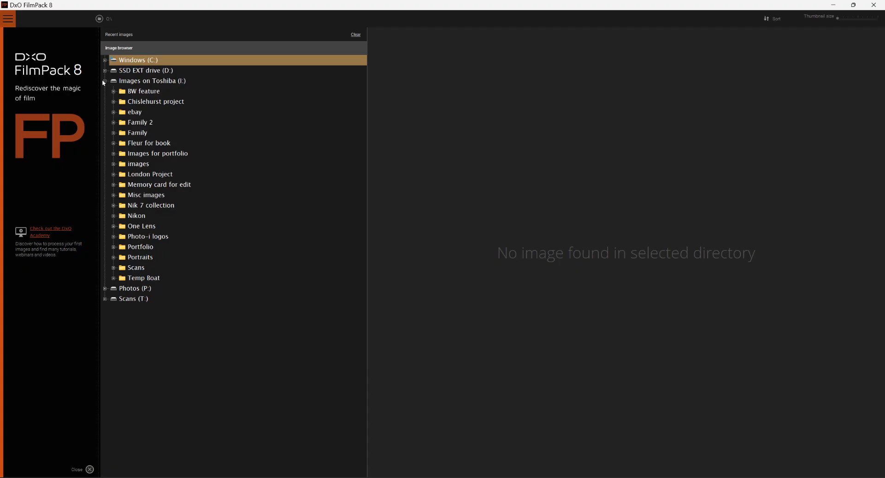
{"action": "left_click", "coordinate": [113, 164]}
{"action": "scroll", "coordinate": [168, 218], "scroll_direction": "down", "scroll_amount": 3}
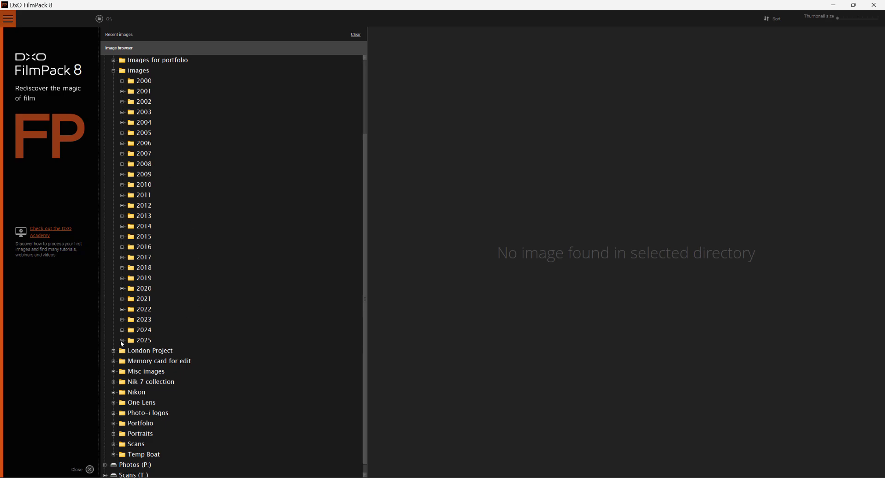
{"action": "left_click", "coordinate": [122, 341]}
{"action": "scroll", "coordinate": [197, 300], "scroll_direction": "down", "scroll_amount": 5}
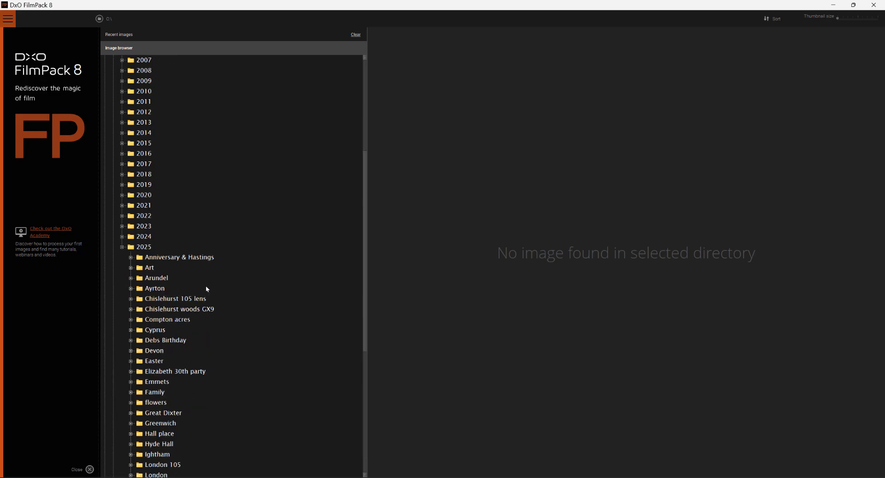
{"action": "scroll", "coordinate": [206, 287], "scroll_direction": "down", "scroll_amount": 3}
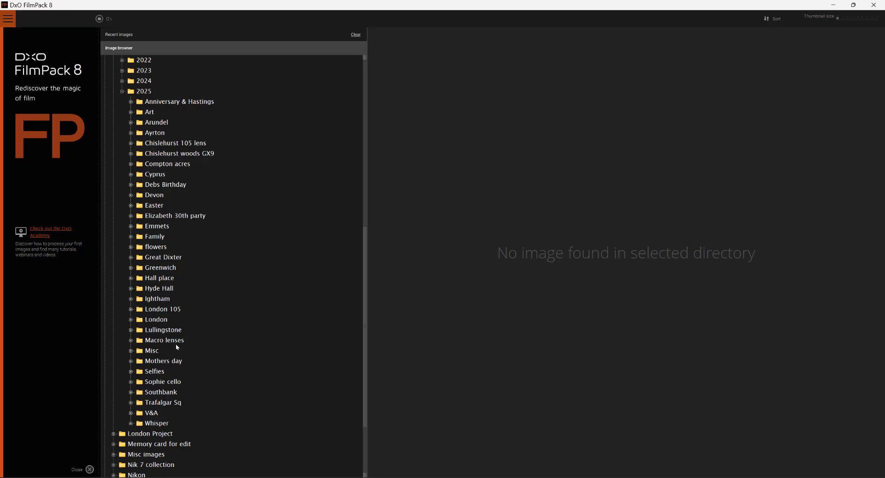
{"action": "left_click", "coordinate": [140, 269]}
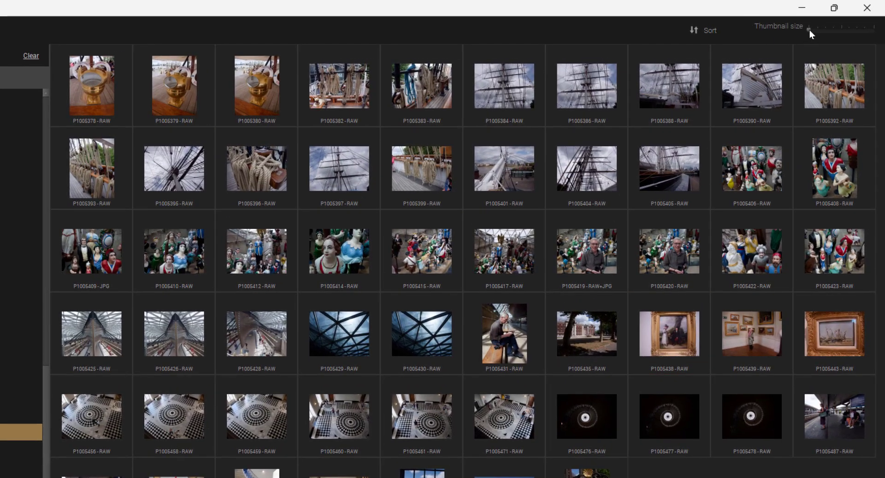
- Enlarge the folder's thumbnails slightly and open photo P1005429, the ship seen through the glass roof, for editing
{"action": "left_click_drag", "start_coordinate": [808, 28], "coordinate": [831, 30]}
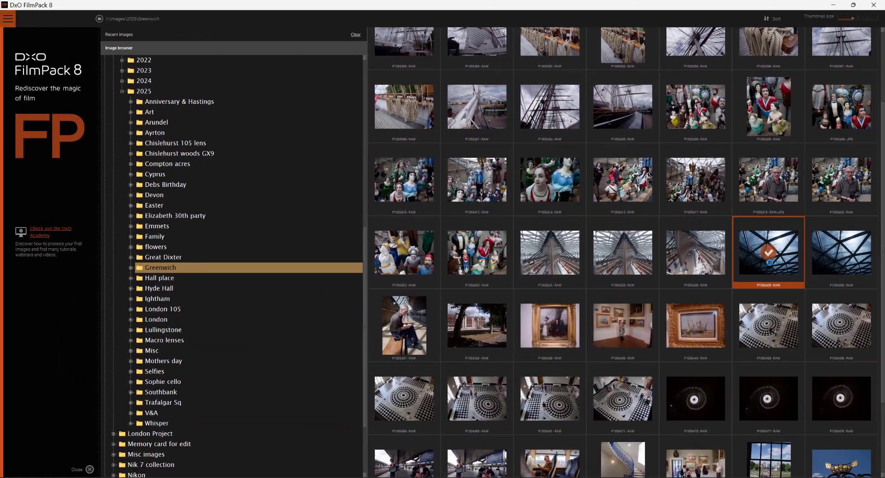
{"action": "double_click", "coordinate": [700, 423]}
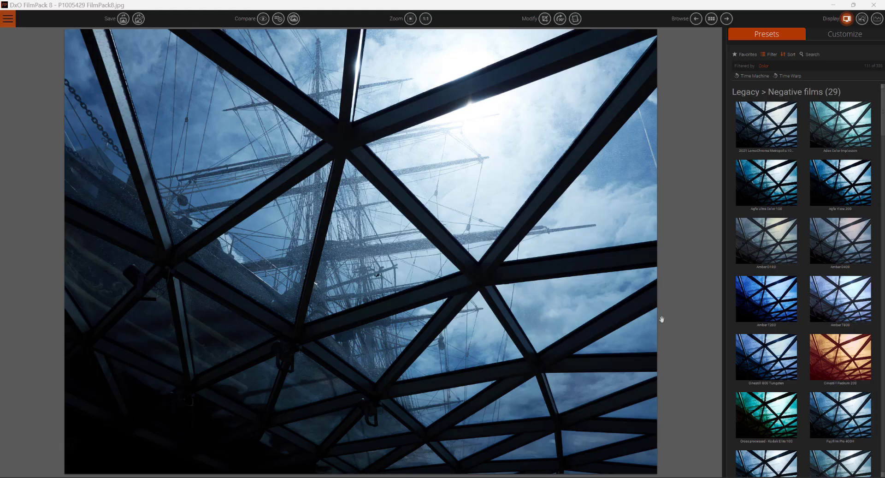
{"action": "left_click", "coordinate": [6, 23]}
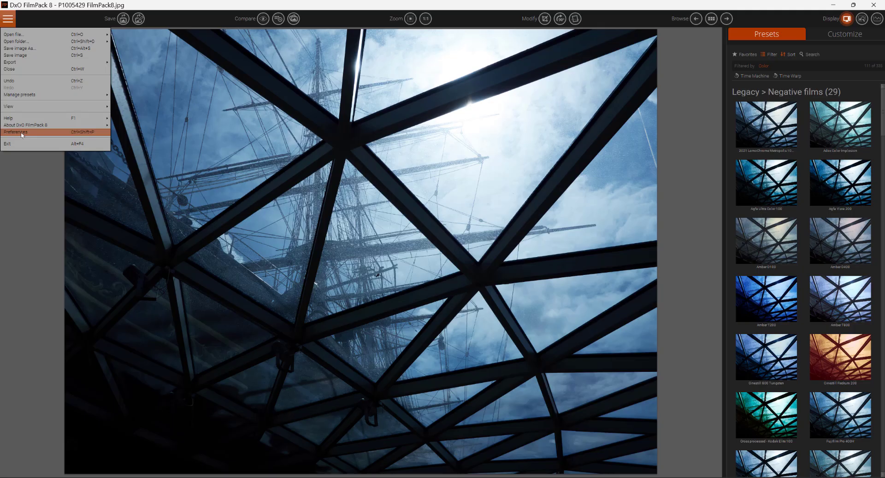
{"action": "left_click", "coordinate": [58, 17]}
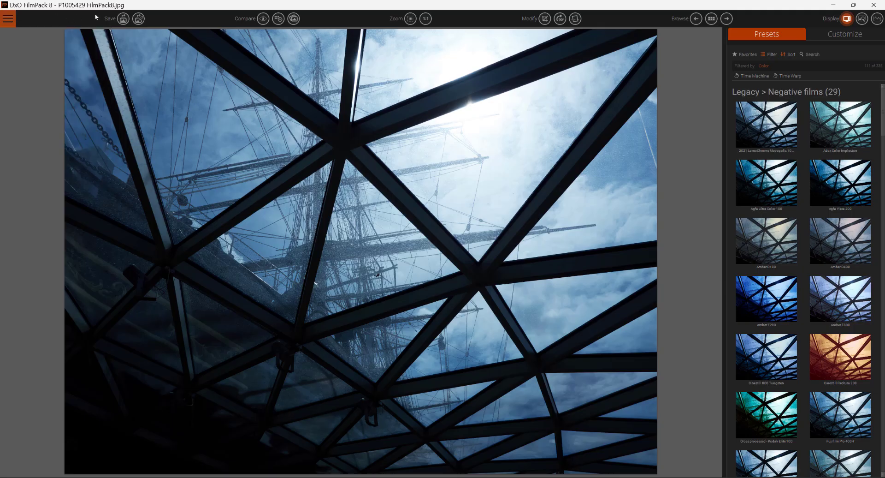
{"action": "left_click", "coordinate": [122, 19]}
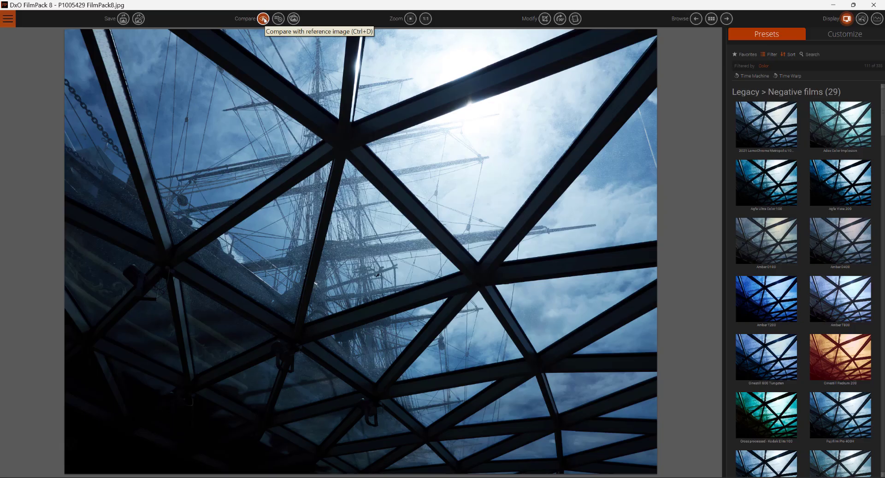
- Apply the Amber D100 preset and compare the photo repeatedly with its reference image
{"action": "left_click", "coordinate": [767, 243]}
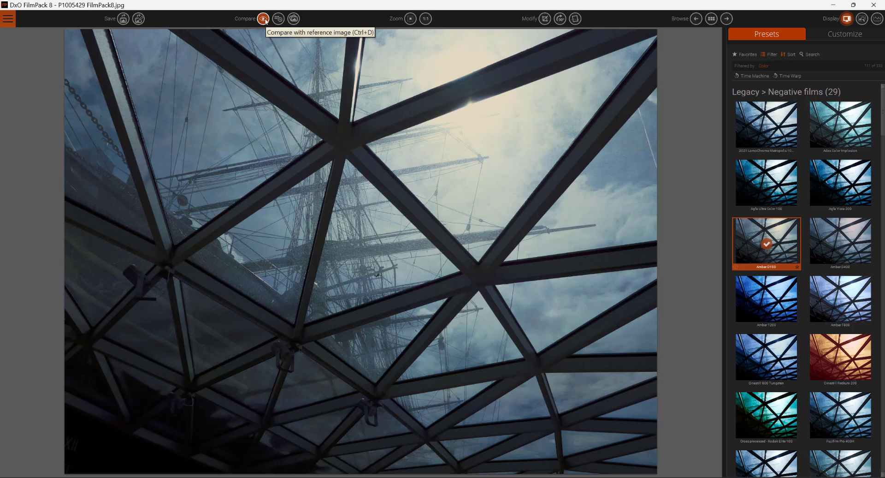
{"action": "left_click", "coordinate": [265, 21]}
{"action": "left_click", "coordinate": [266, 21]}
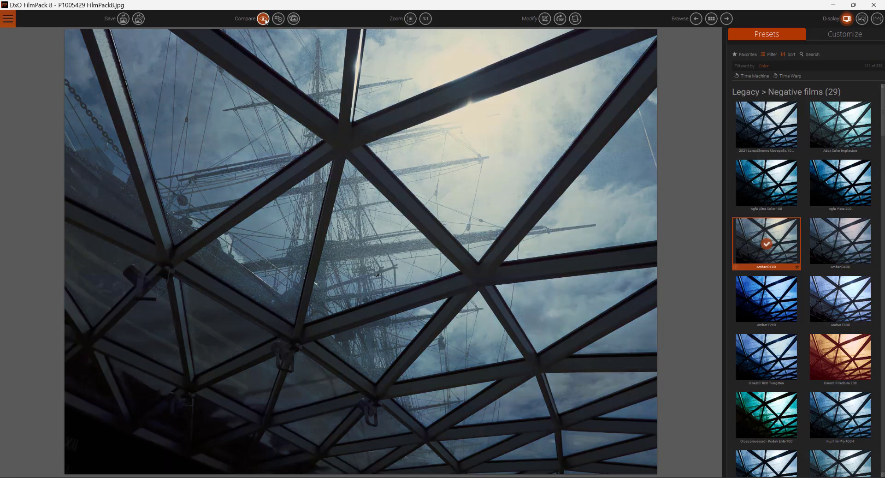
{"action": "left_click", "coordinate": [265, 21]}
{"action": "left_click", "coordinate": [266, 21]}
{"action": "left_click", "coordinate": [265, 21]}
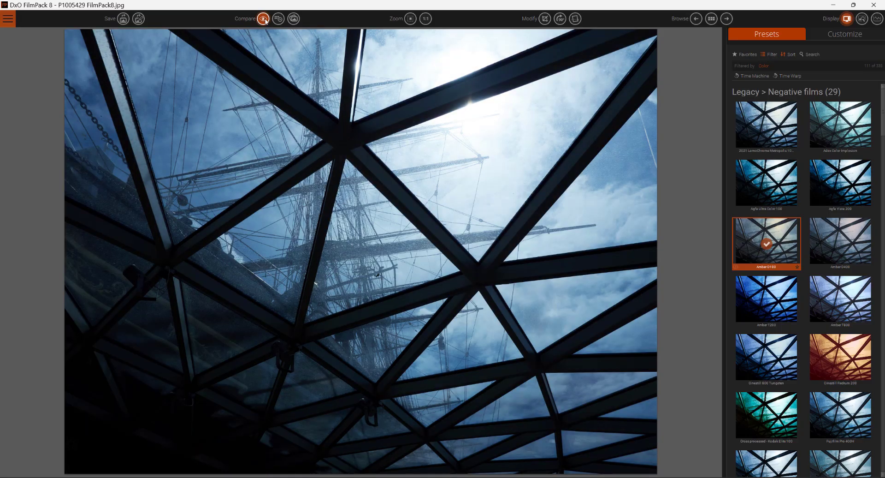
{"action": "left_click", "coordinate": [265, 21]}
{"action": "left_click", "coordinate": [266, 21]}
{"action": "left_click", "coordinate": [265, 20]}
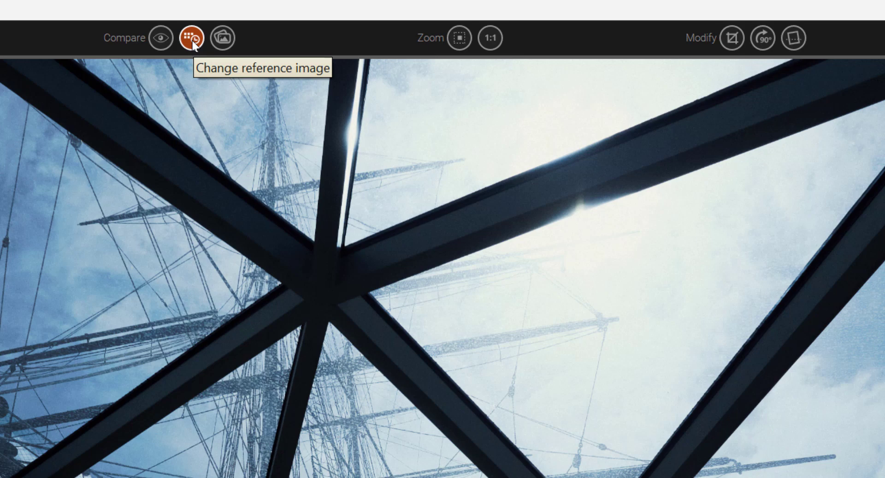
- Check which reference images are available for comparison, and show the original and current images side by side
{"action": "left_click", "coordinate": [193, 41]}
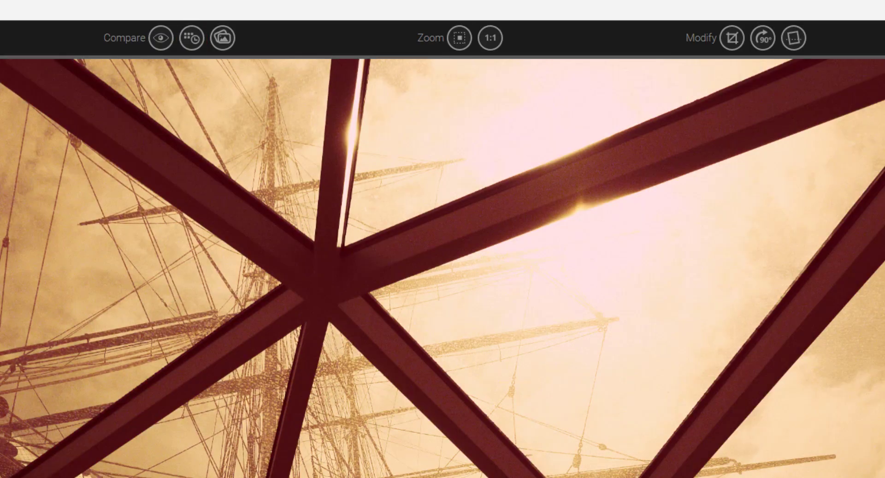
{"action": "left_click", "coordinate": [182, 34]}
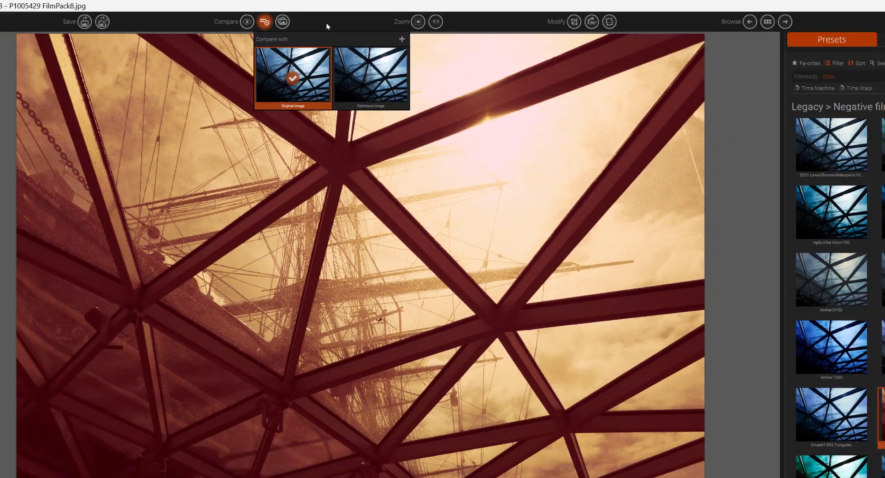
{"action": "left_click", "coordinate": [223, 37]}
{"action": "left_click", "coordinate": [293, 18]}
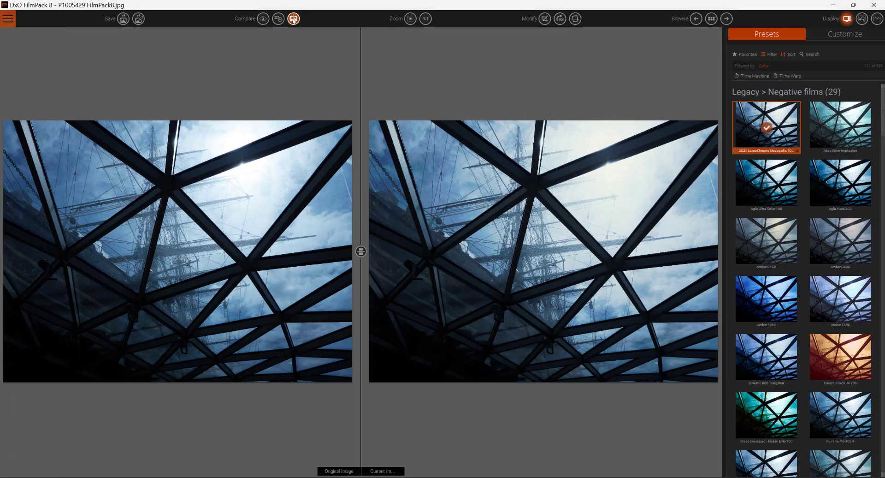
- Apply the CineStill Redrum 200 preset and switch the two-image comparison to a stacked layout and back to side by side
{"action": "left_click", "coordinate": [844, 355]}
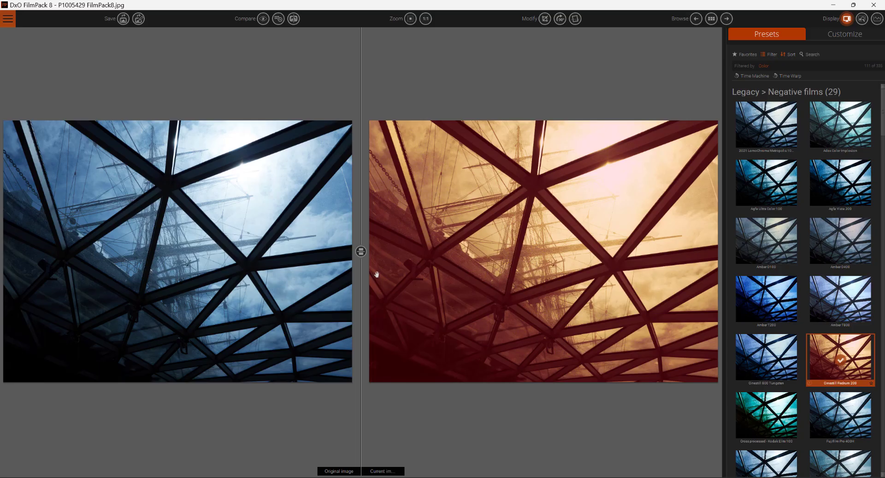
{"action": "left_click", "coordinate": [361, 251]}
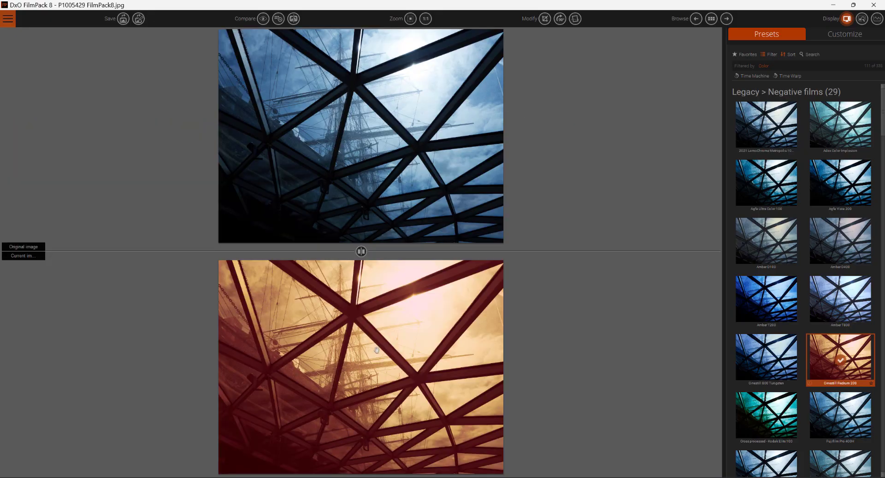
{"action": "left_click", "coordinate": [361, 251]}
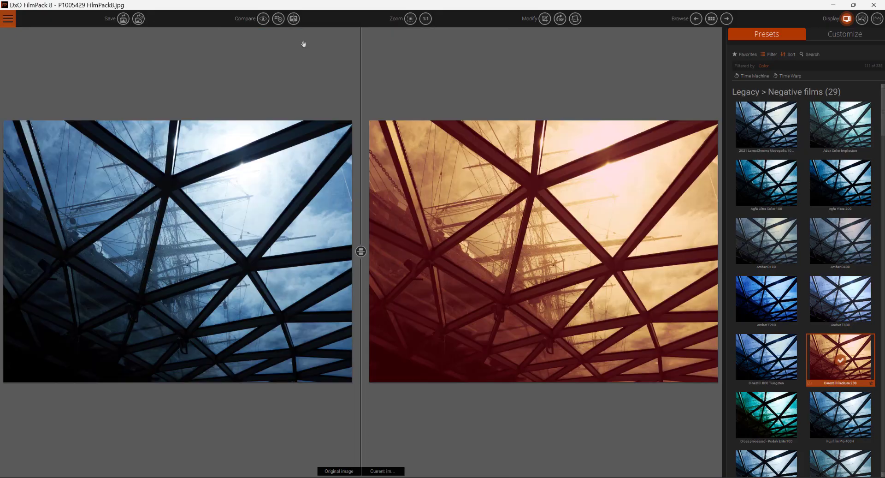
- Compare original and current image in a split view, moving the divider towards the photo's left part, and return to the single view
{"action": "left_click", "coordinate": [294, 19]}
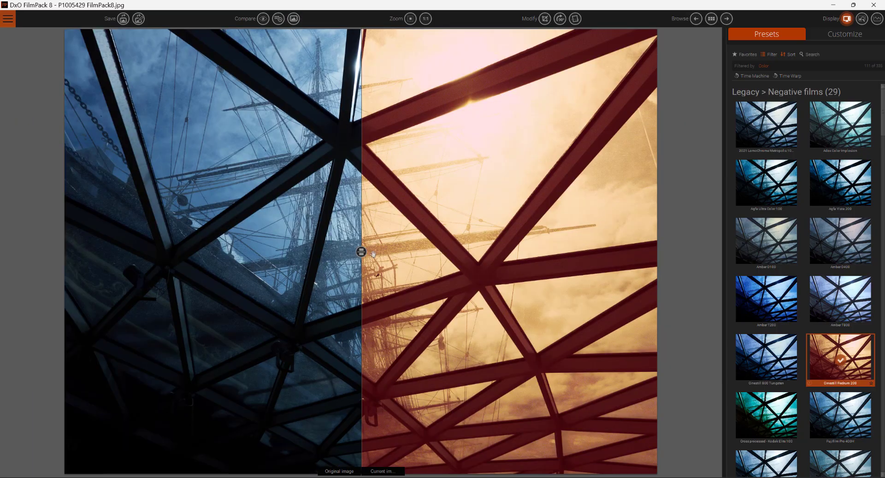
{"action": "left_click_drag", "start_coordinate": [361, 251], "coordinate": [265, 253]}
{"action": "left_click", "coordinate": [294, 19]}
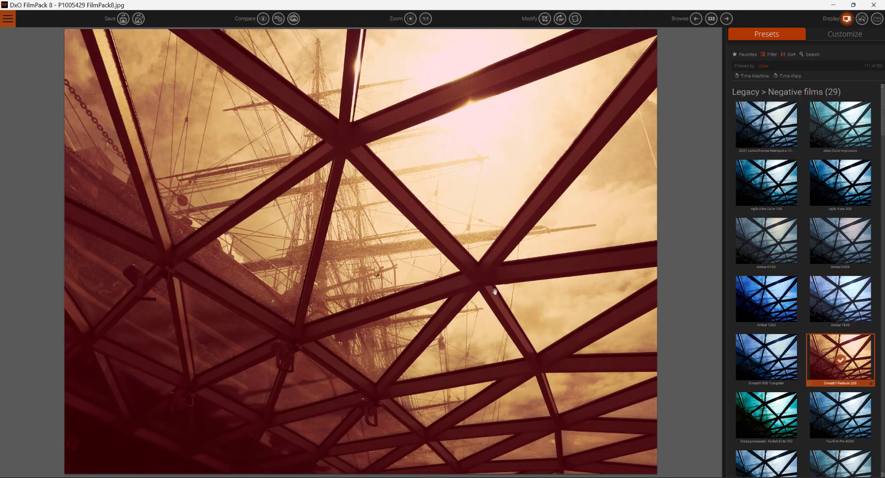
- Apply the 2021 LomoChrome Metropolis preset, inspect the photo's rigging at 100% zoom and return to the fitted view
{"action": "left_click", "coordinate": [762, 112]}
{"action": "left_click", "coordinate": [409, 19]}
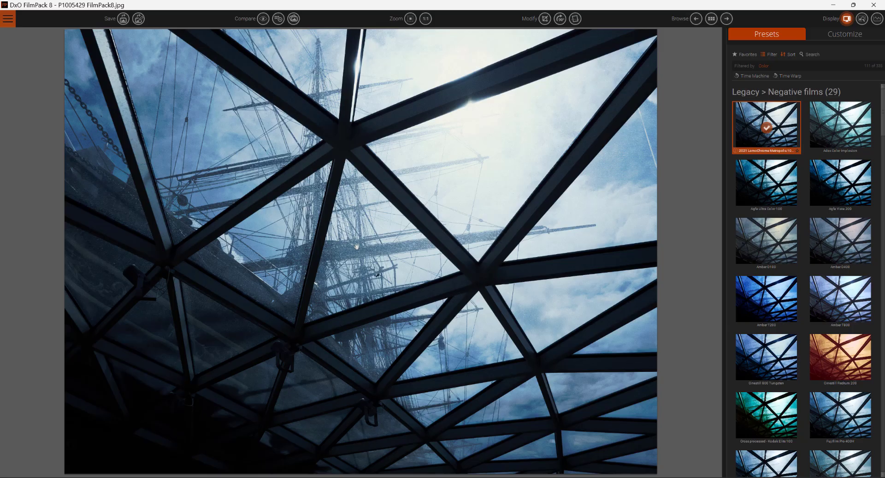
{"action": "scroll", "coordinate": [356, 246], "scroll_direction": "up", "scroll_amount": 4}
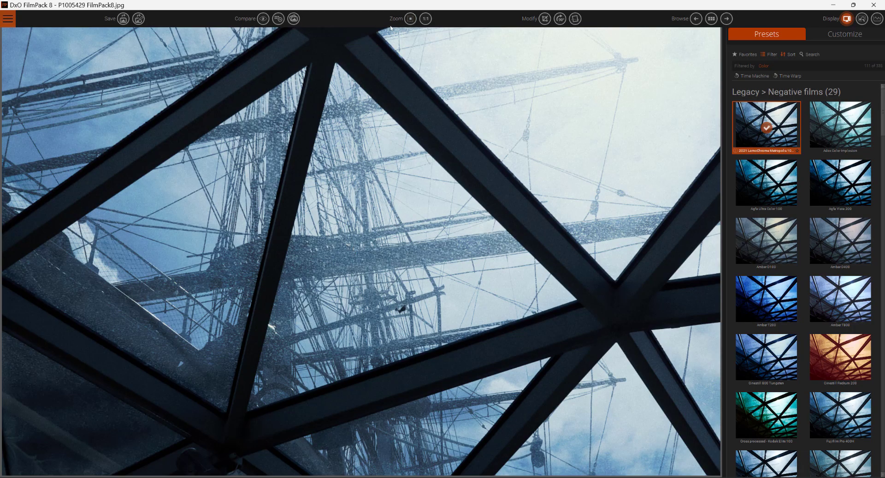
{"action": "left_click", "coordinate": [410, 19]}
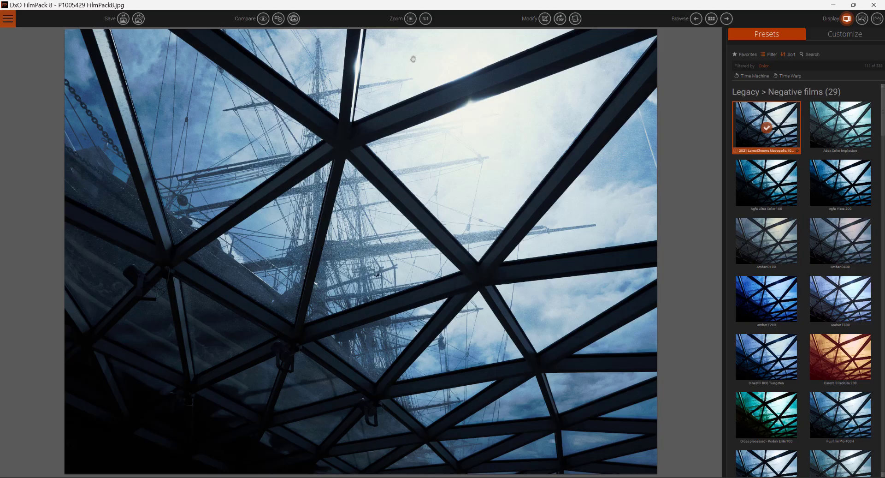
{"action": "left_click", "coordinate": [426, 19]}
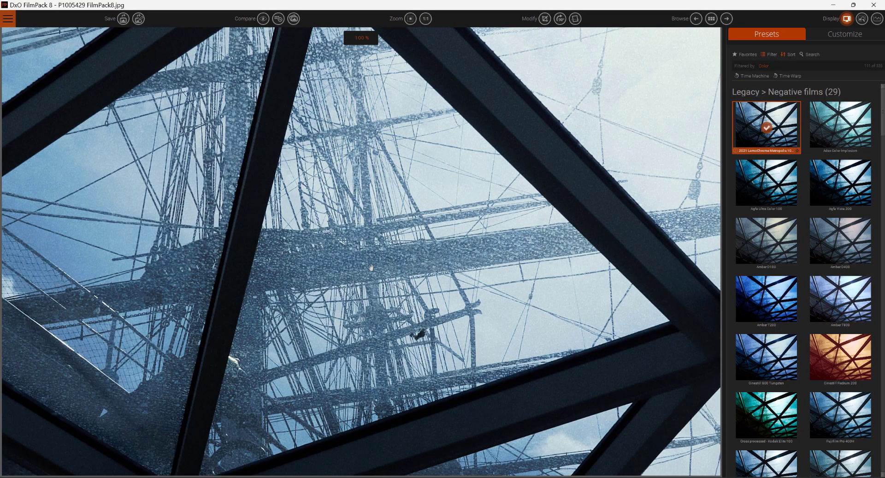
{"action": "left_click", "coordinate": [410, 19]}
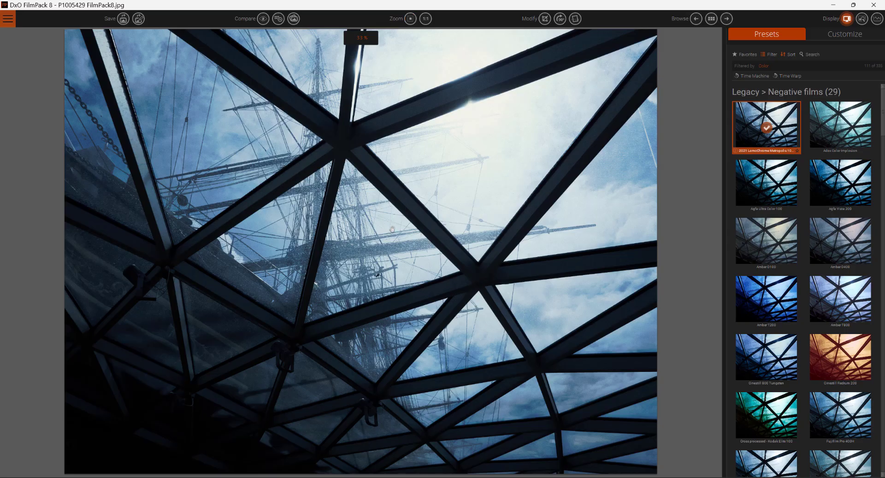
- Shrink the crop frame from the photo's lower edge with the Preserve aspect ratio and review the other ratio options
{"action": "left_click", "coordinate": [546, 19]}
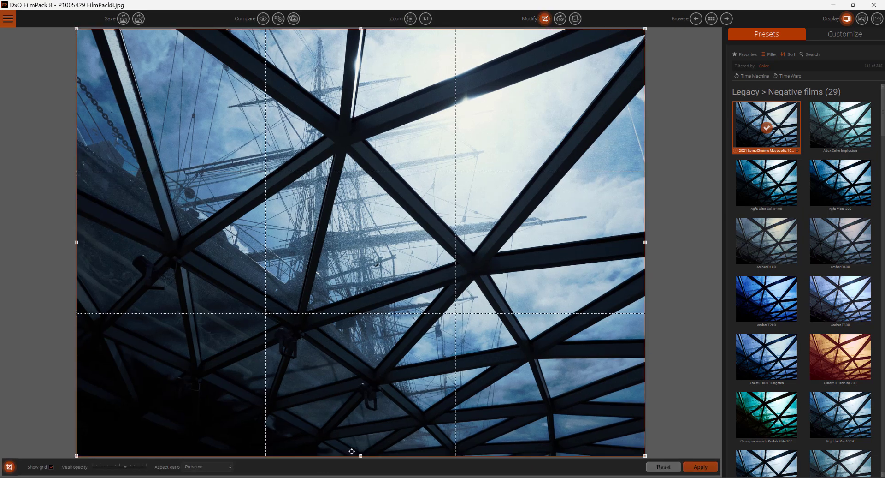
{"action": "left_click_drag", "start_coordinate": [361, 456], "coordinate": [373, 369]}
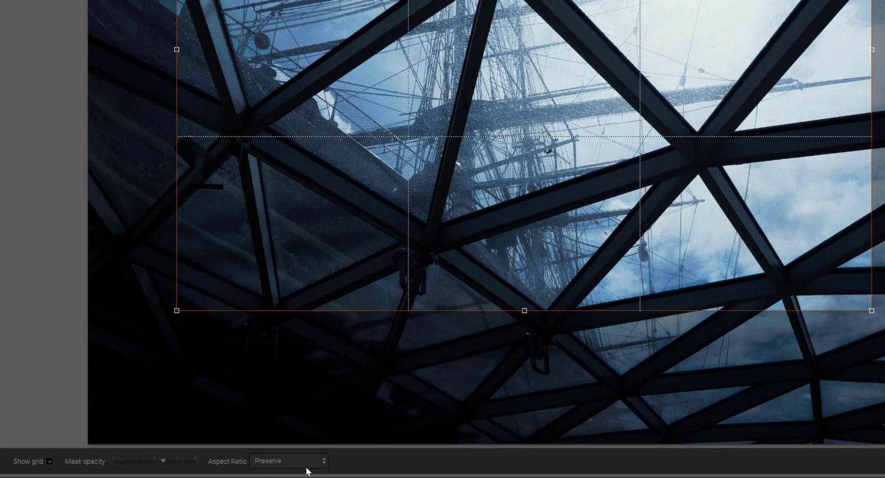
{"action": "left_click", "coordinate": [323, 463]}
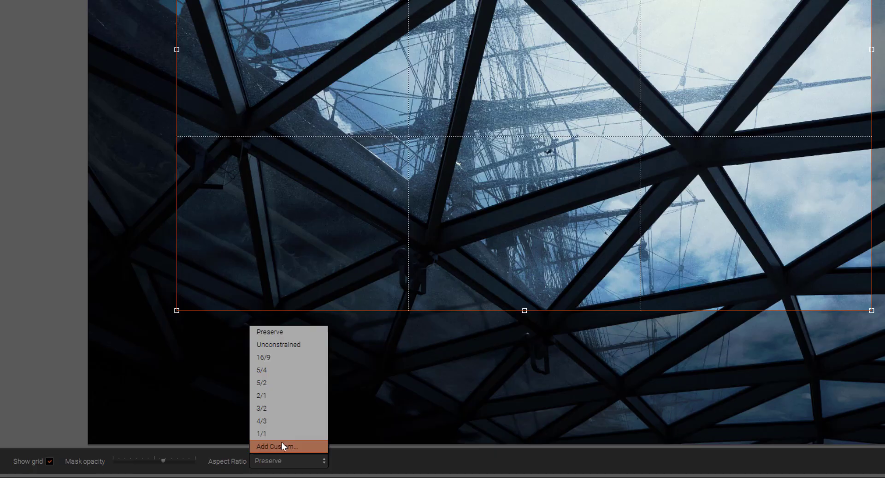
{"action": "left_click", "coordinate": [378, 461]}
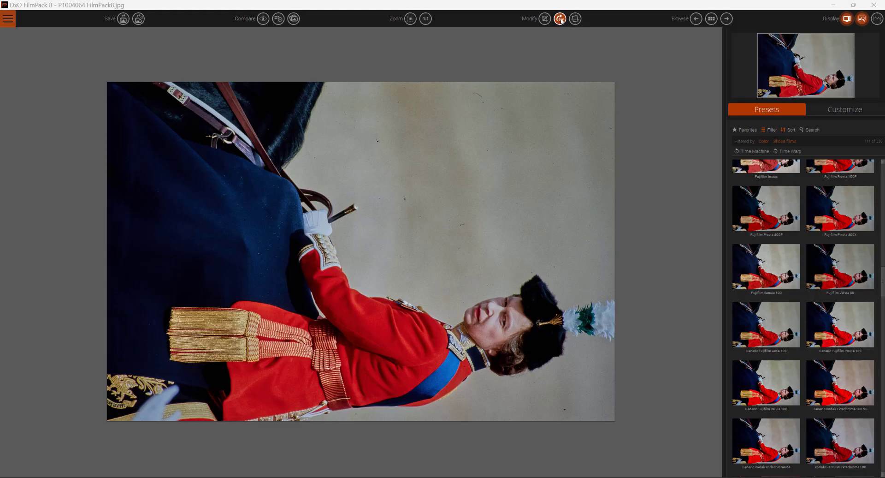
- Rotate photo P1004064 of the rider in red uniform clockwise in 90° steps until upright, and fit it in view
{"action": "left_click", "coordinate": [560, 19]}
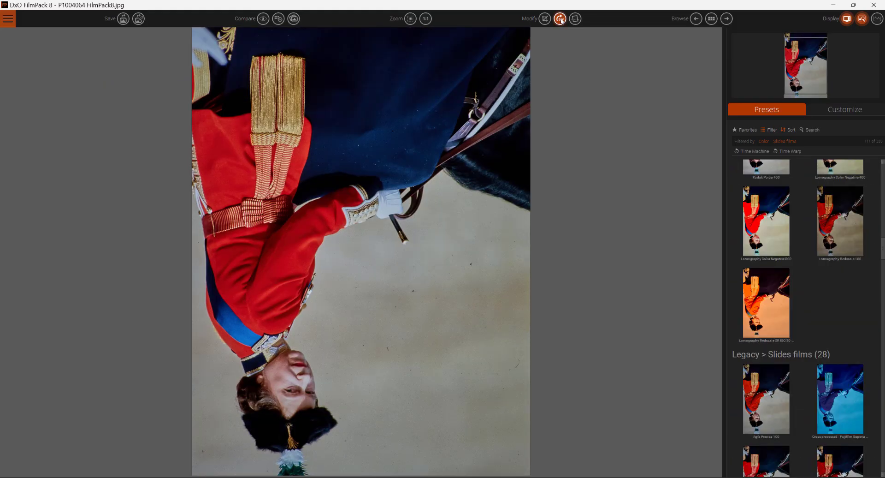
{"action": "left_click", "coordinate": [561, 19]}
{"action": "left_click", "coordinate": [561, 19]}
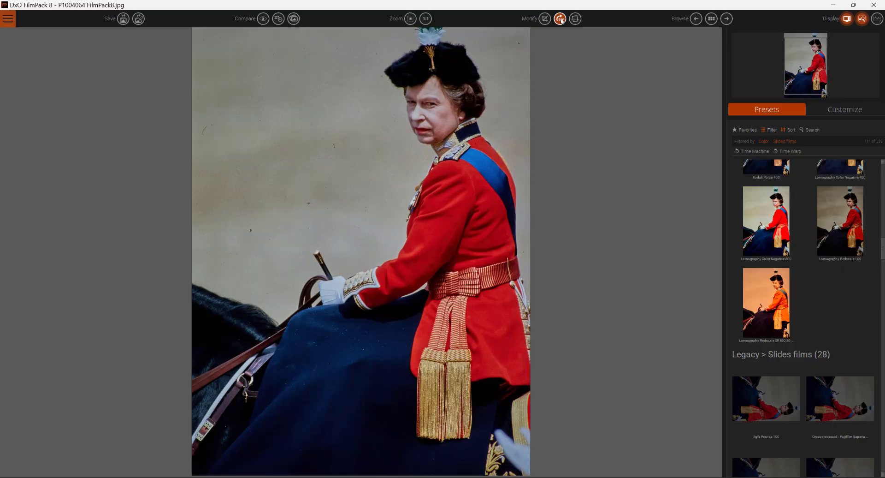
{"action": "scroll", "coordinate": [517, 115], "scroll_direction": "down", "scroll_amount": 2}
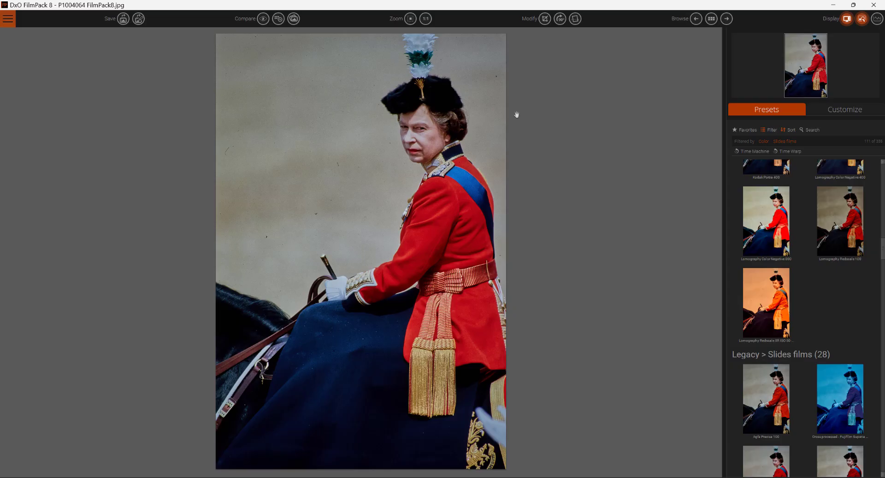
- Rotate the portrait of the rider in red uniform clockwise through a full turn in 90° steps
{"action": "key", "text": "ctrl+Right"}
{"action": "key", "text": "ctrl+Right"}
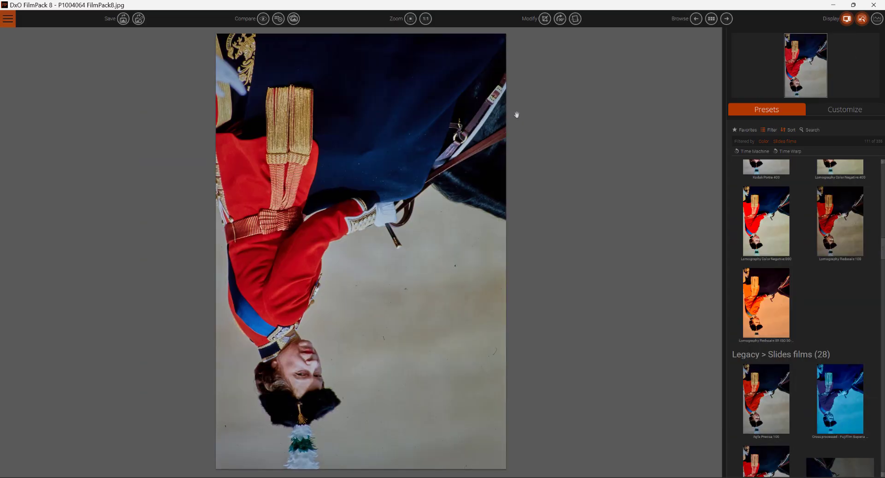
{"action": "key", "text": "ctrl+Right"}
{"action": "key", "text": "ctrl+Right"}
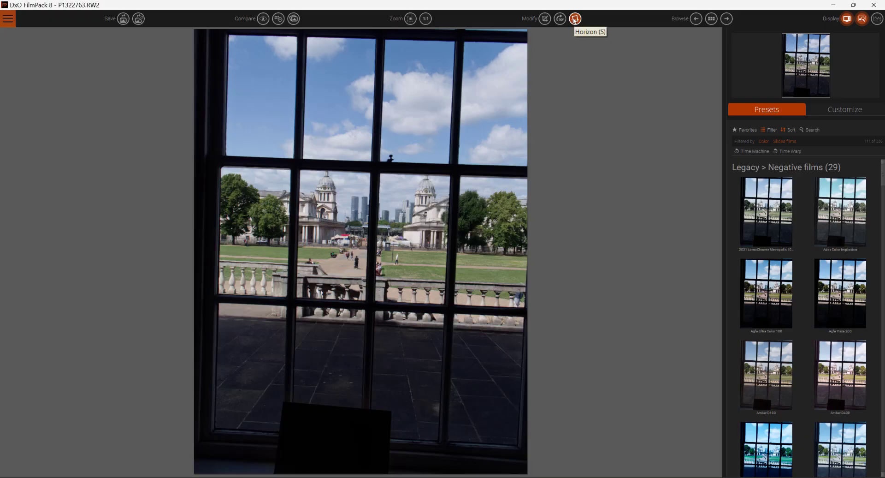
- In DxO PhotoLab, level the window photo by placing both ends of the horizon line along the window's middle crossbar
{"action": "left_click", "coordinate": [575, 18]}
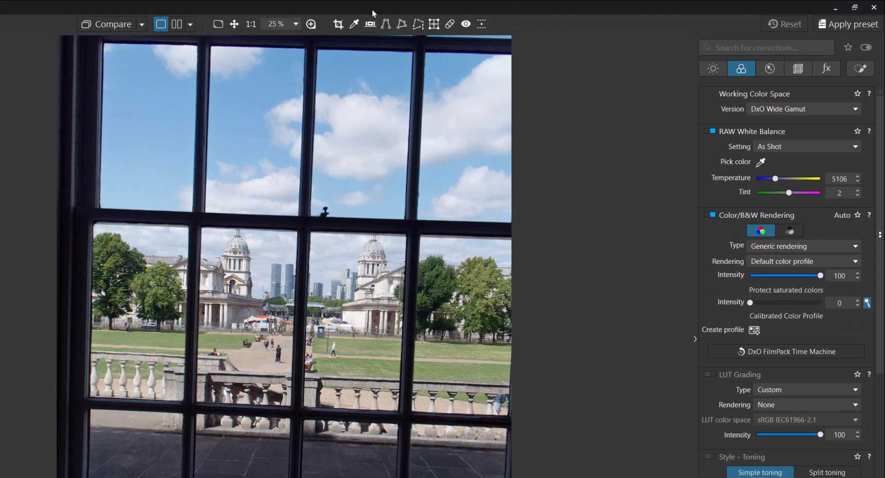
{"action": "left_click", "coordinate": [370, 26]}
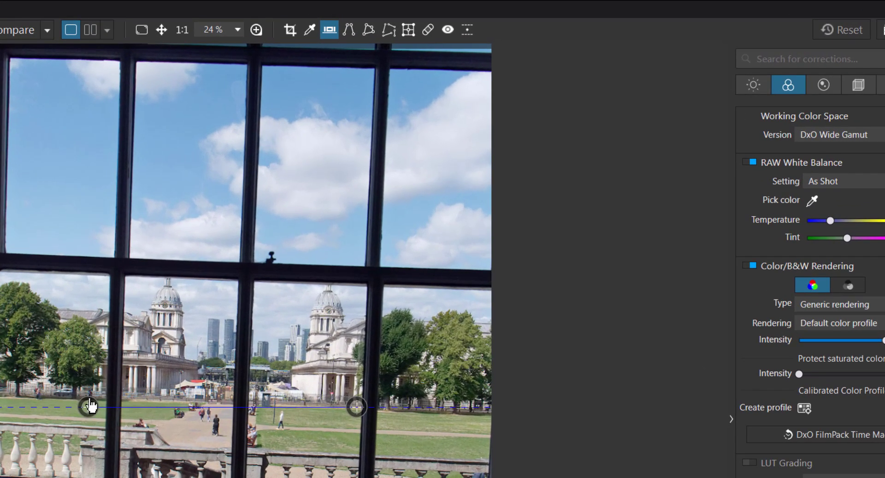
{"action": "left_click_drag", "start_coordinate": [89, 408], "coordinate": [65, 256]}
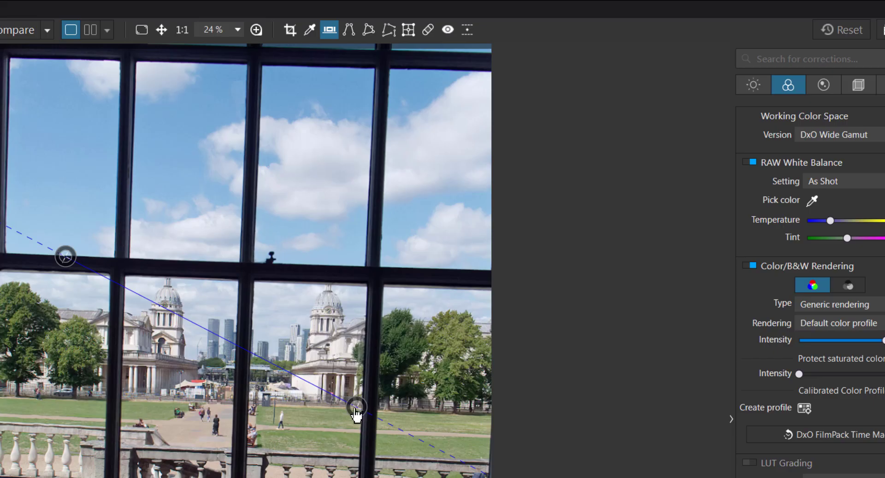
{"action": "left_click_drag", "start_coordinate": [357, 409], "coordinate": [445, 276]}
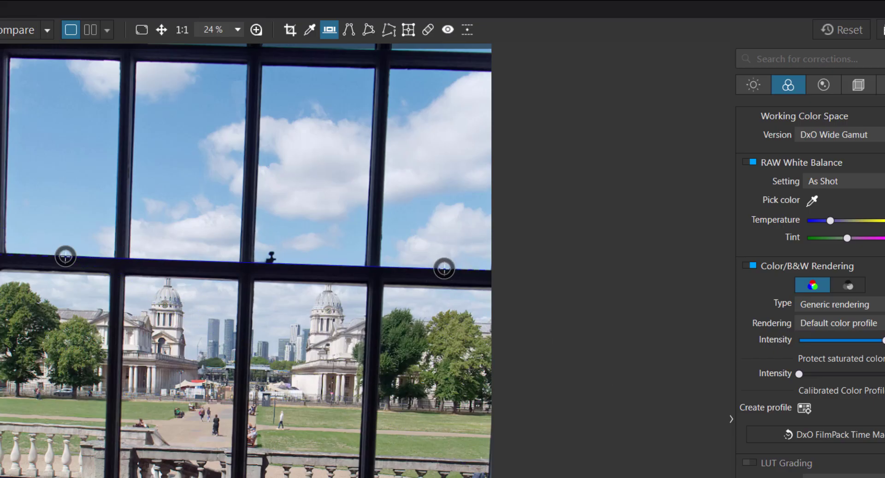
{"action": "key", "text": "Return"}
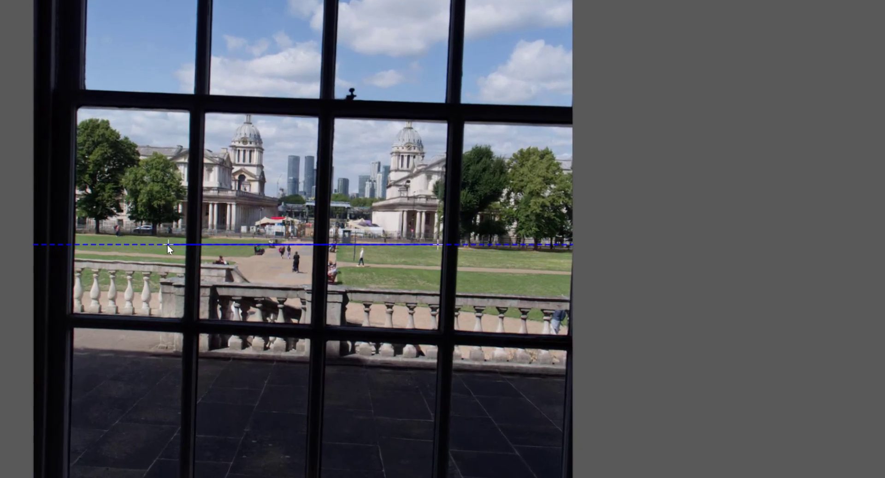
- Switch to DxO FilmPack and place one end of the Horizon tool's line on the crossbar above the trees
{"action": "left_click_drag", "start_coordinate": [167, 242], "coordinate": [132, 91]}
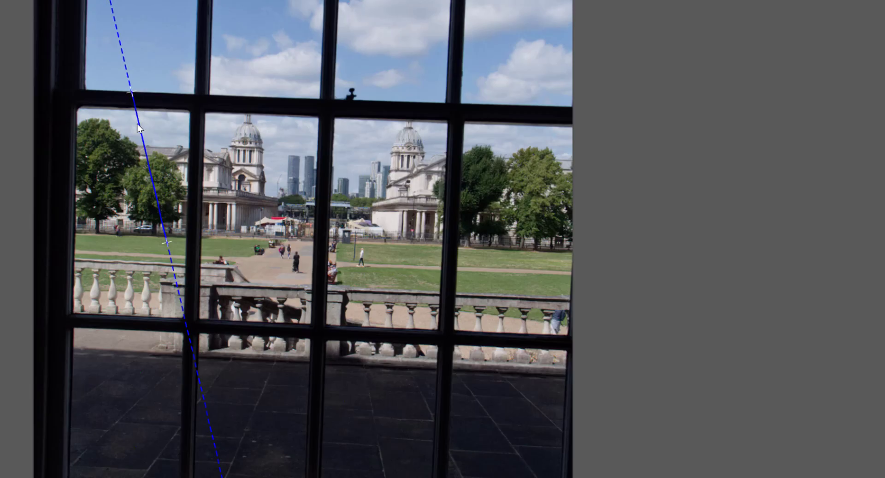
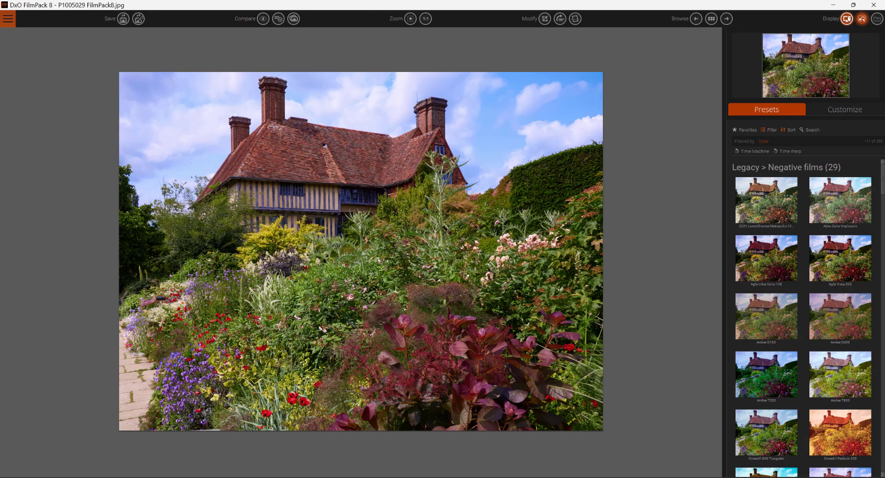
- Hide and restore the control panel, and toggle the navigator preview off and on for photo P1005029 of the garden house
{"action": "left_click", "coordinate": [847, 19]}
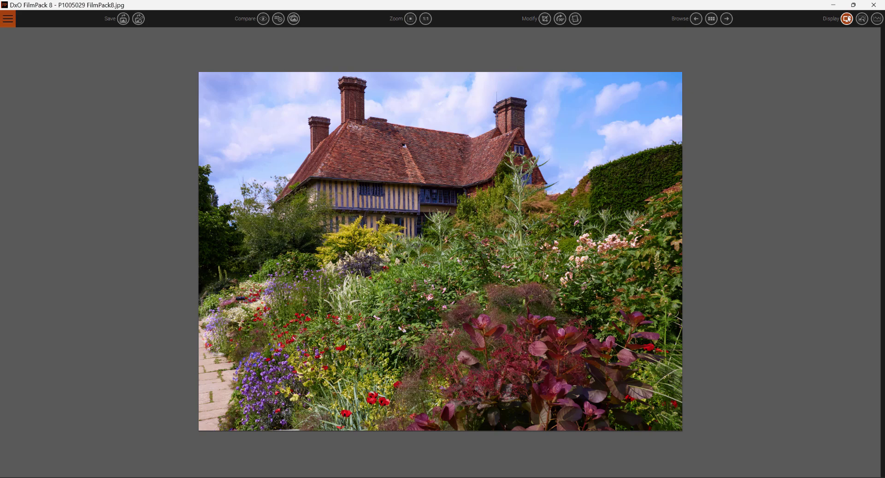
{"action": "left_click", "coordinate": [847, 19]}
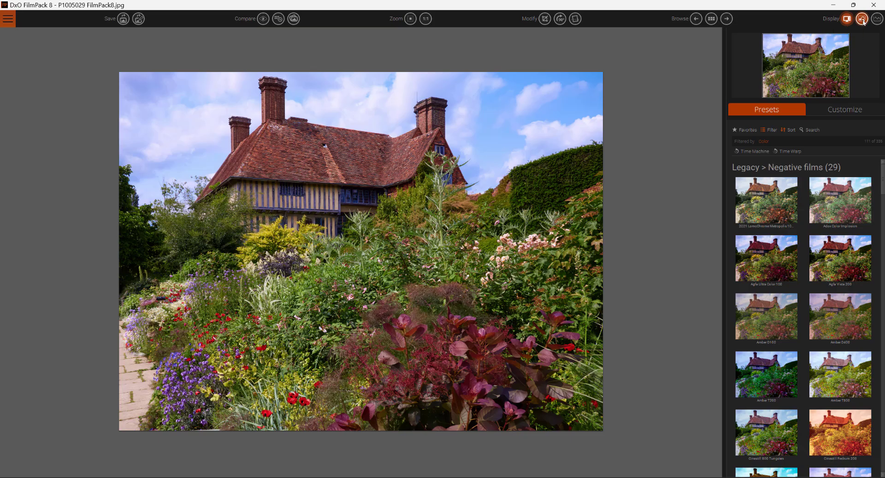
{"action": "left_click", "coordinate": [863, 20]}
{"action": "left_click", "coordinate": [863, 21]}
- View the garden house photo at 100%, shift the visible area using the navigator preview, and zoom back out
{"action": "left_click", "coordinate": [425, 19]}
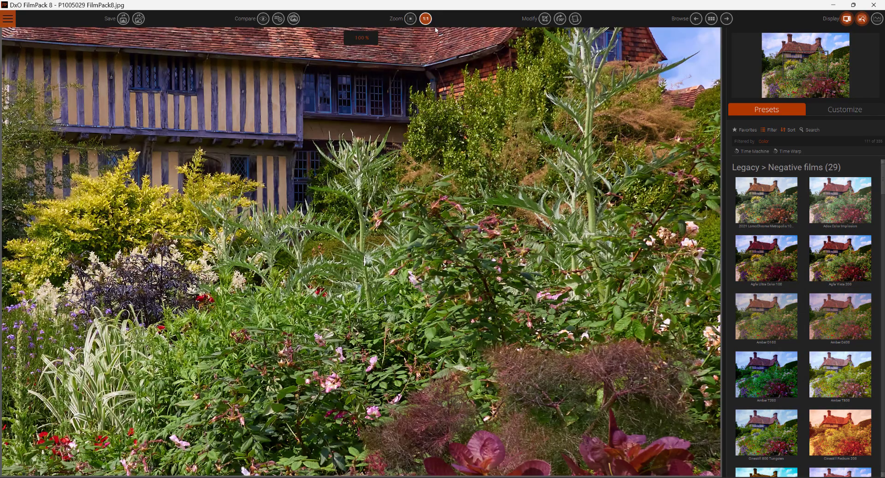
{"action": "left_click", "coordinate": [797, 66]}
{"action": "mouse_move", "coordinate": [797, 66]}
{"action": "left_mouse_down"}
{"action": "mouse_move", "coordinate": [789, 54]}
{"action": "mouse_move", "coordinate": [796, 46]}
{"action": "mouse_move", "coordinate": [807, 54]}
{"action": "left_mouse_up"}
{"action": "scroll", "coordinate": [806, 54], "scroll_direction": "down", "scroll_amount": 3}
- Display the histogram and hide it again, and turn off the navigator preview above the presets
{"action": "left_click", "coordinate": [877, 19]}
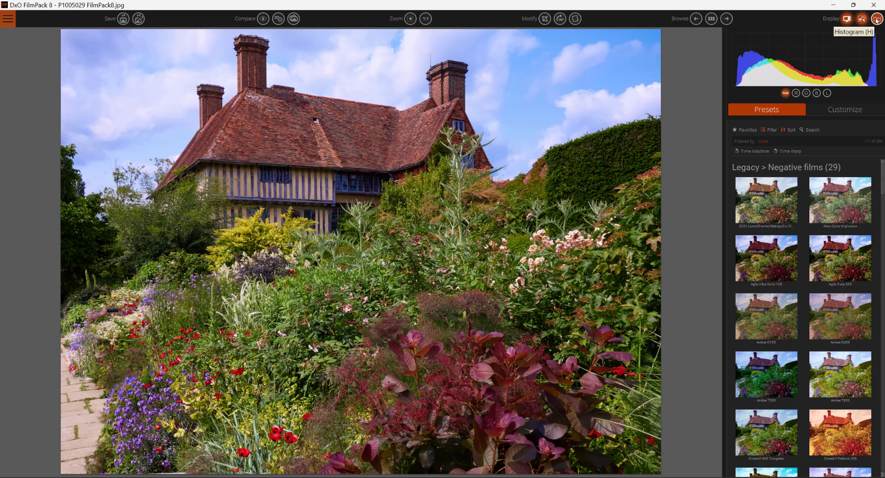
{"action": "left_click", "coordinate": [877, 19]}
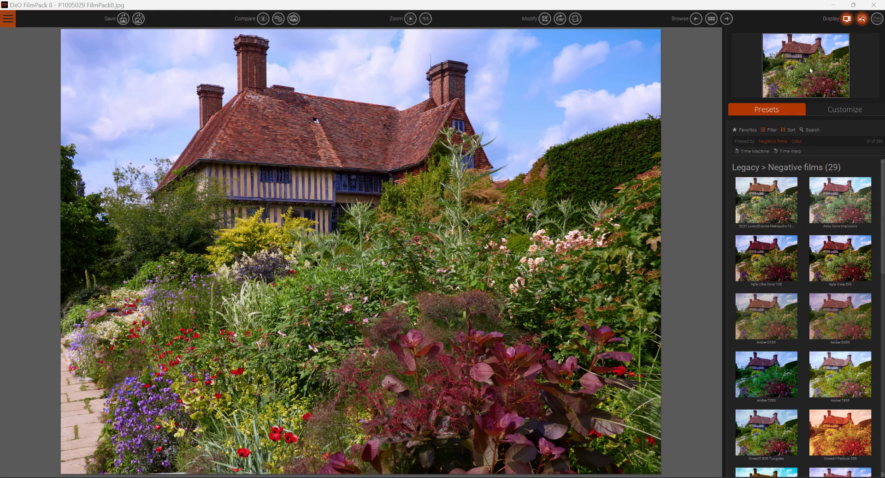
{"action": "left_click", "coordinate": [859, 19]}
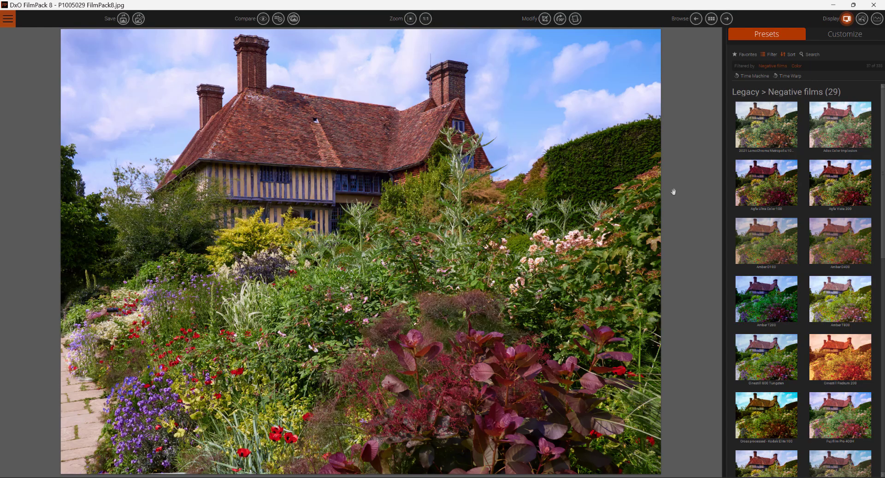
- Try the negative film presets 2021 LomoChrome Metropolis, Agfa Ultra Color 100 and Cinestill Redrum 200 on the garden house photo
{"action": "left_click", "coordinate": [777, 117]}
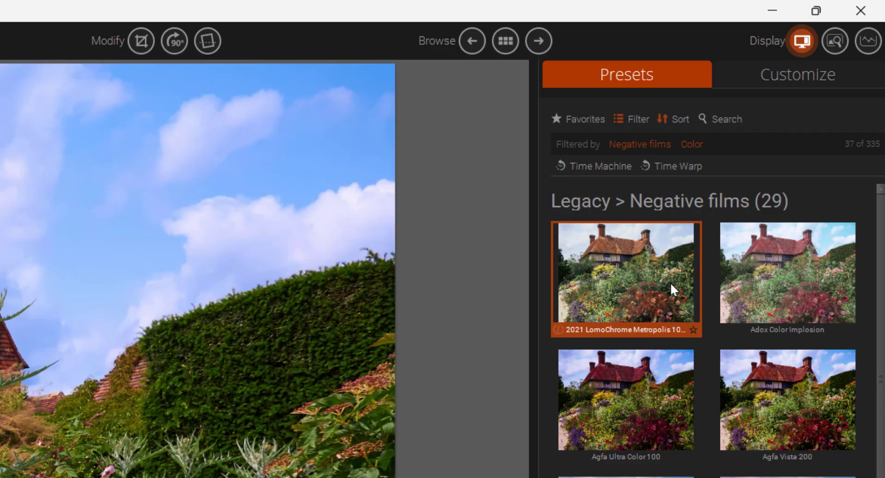
{"action": "left_click", "coordinate": [638, 392]}
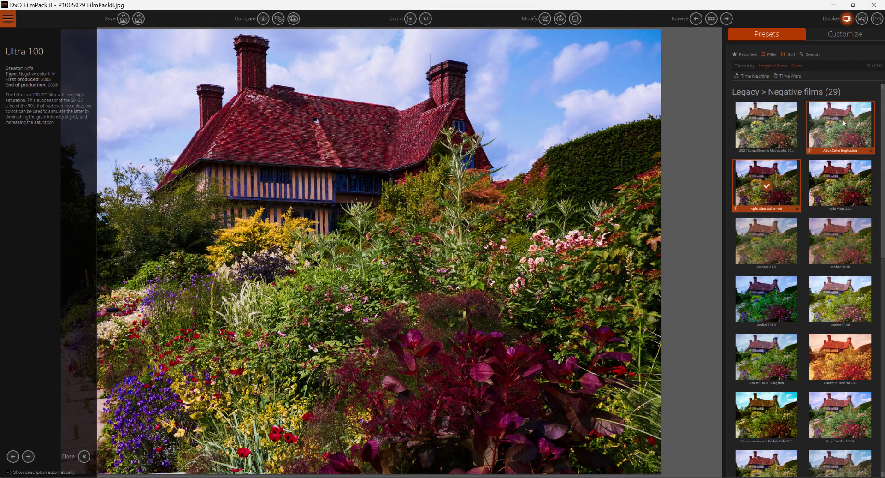
{"action": "left_click", "coordinate": [844, 352]}
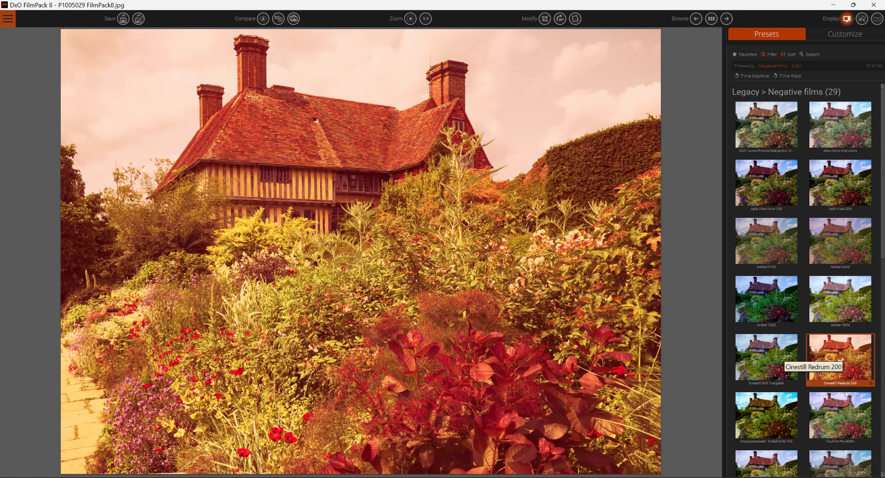
- Try the Amber T800, Amber D100 and cross-processed Kodak Elite 100 presets, and remove the last one from the photo
{"action": "left_click", "coordinate": [840, 417]}
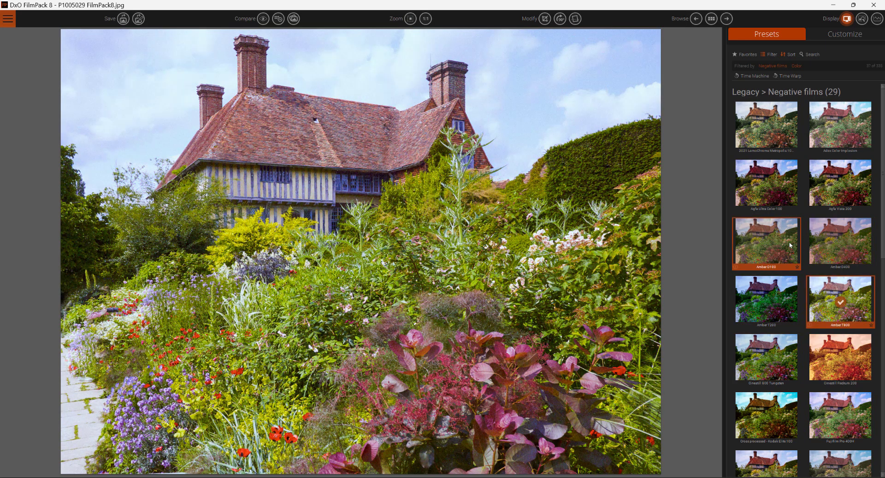
{"action": "left_click", "coordinate": [781, 244]}
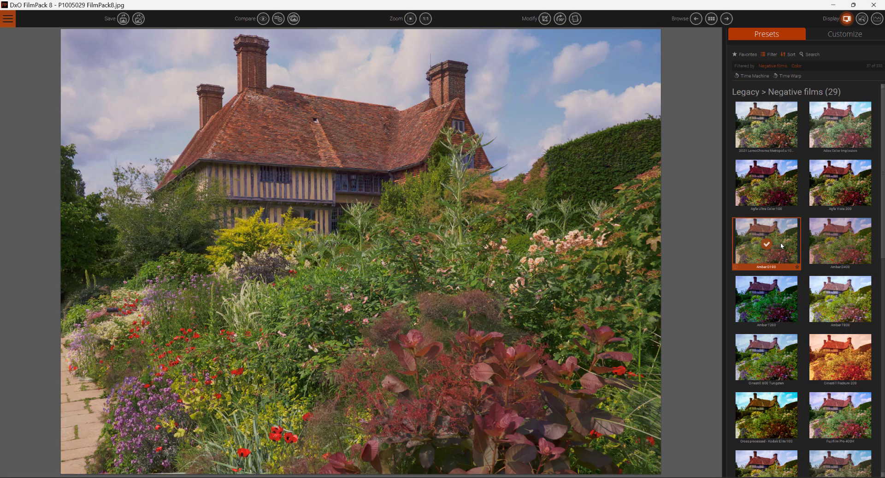
{"action": "left_click", "coordinate": [779, 408]}
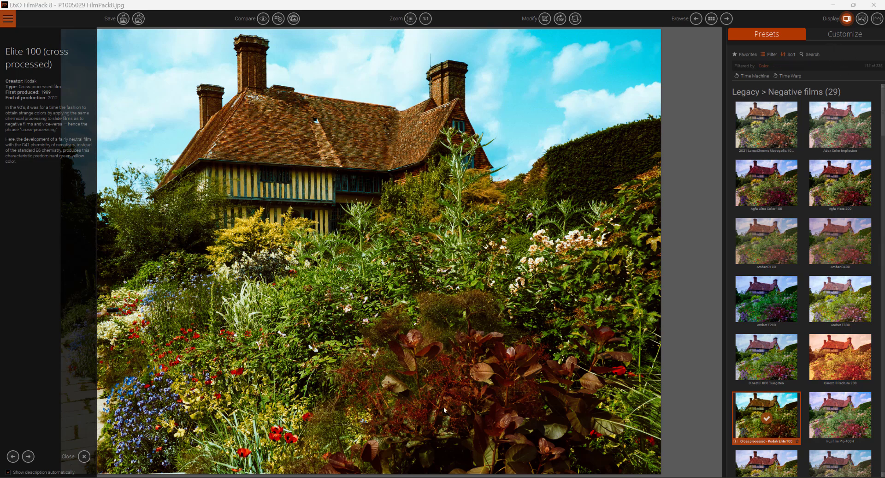
{"action": "left_click", "coordinate": [753, 411]}
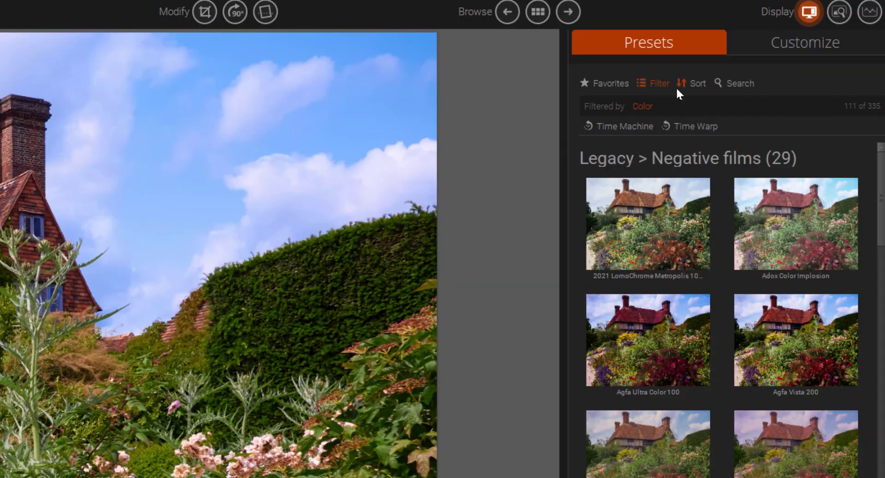
- Clear the current preset filter, filter the presets by Slides films and Color, and apply Fujifilm Velvia 50
{"action": "left_click", "coordinate": [644, 105]}
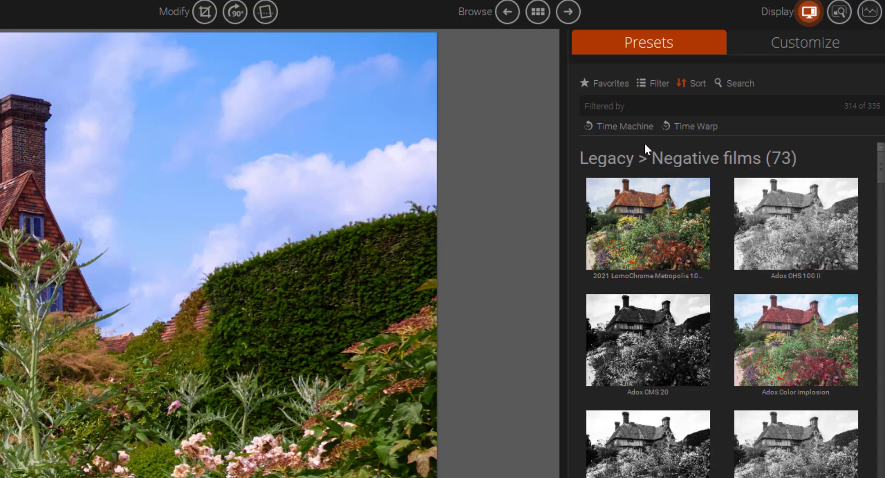
{"action": "left_click", "coordinate": [653, 84]}
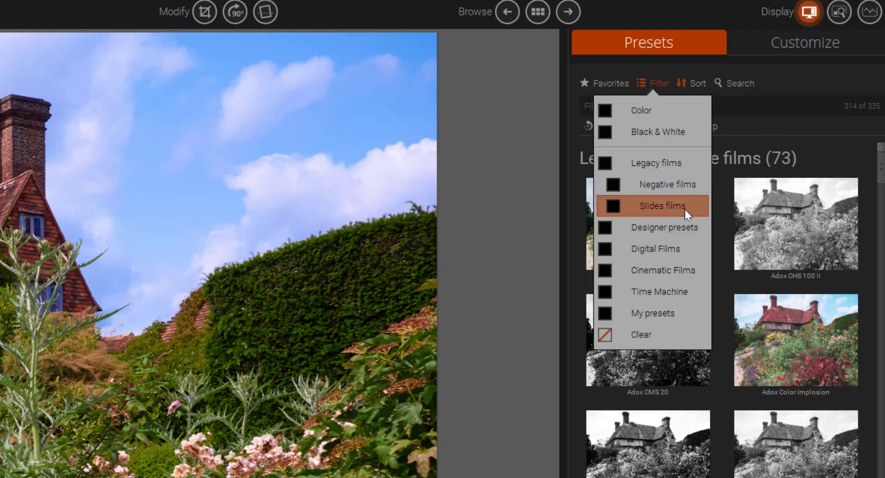
{"action": "left_click", "coordinate": [615, 208]}
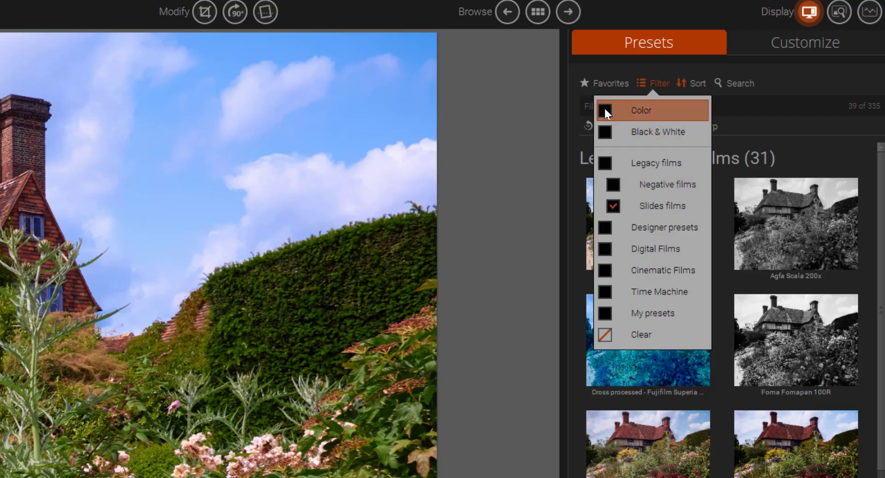
{"action": "left_click", "coordinate": [605, 110]}
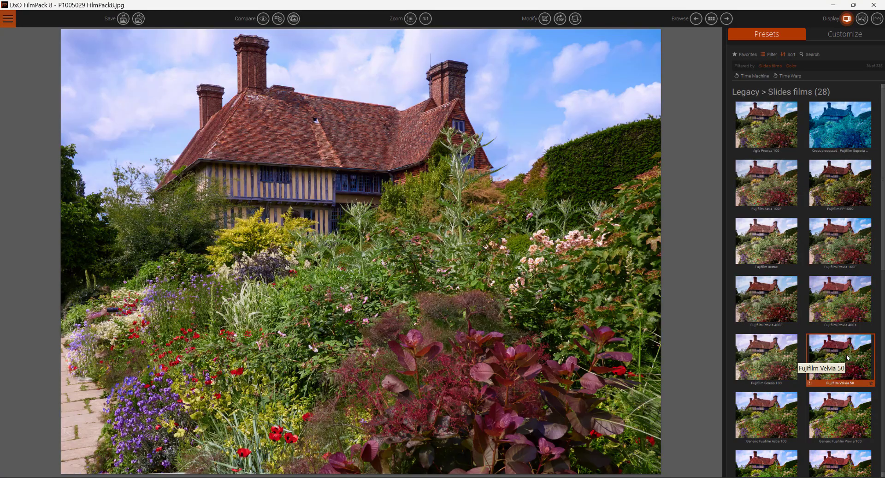
{"action": "mouse_move", "coordinate": [847, 354]}
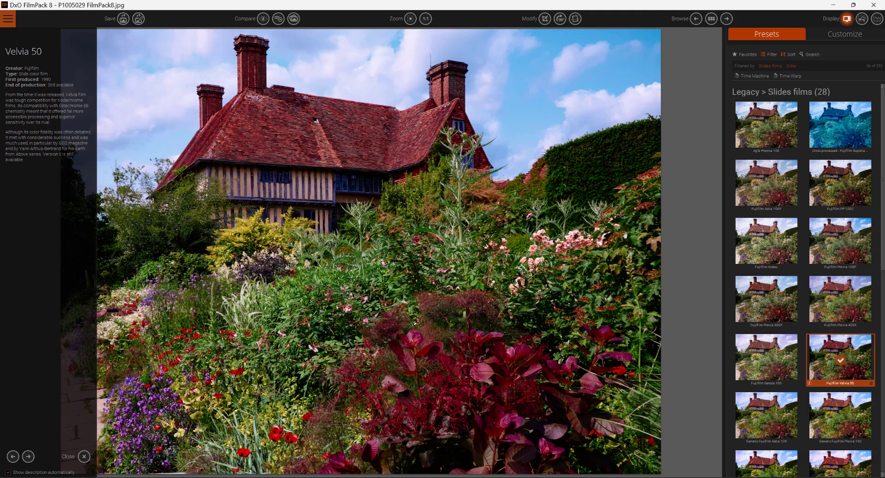
- Switch the slide film filter from Color to Black & White, and remove all active preset filters
{"action": "left_click", "coordinate": [769, 56]}
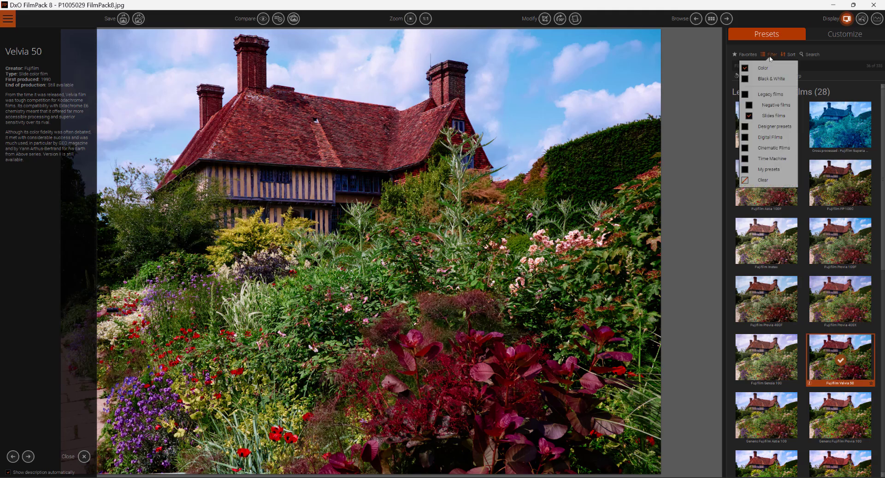
{"action": "left_click", "coordinate": [746, 79]}
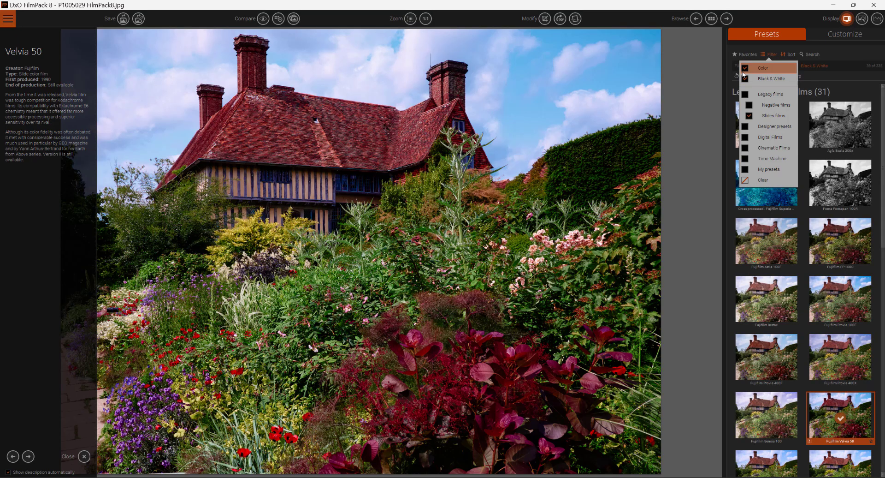
{"action": "left_click", "coordinate": [745, 69]}
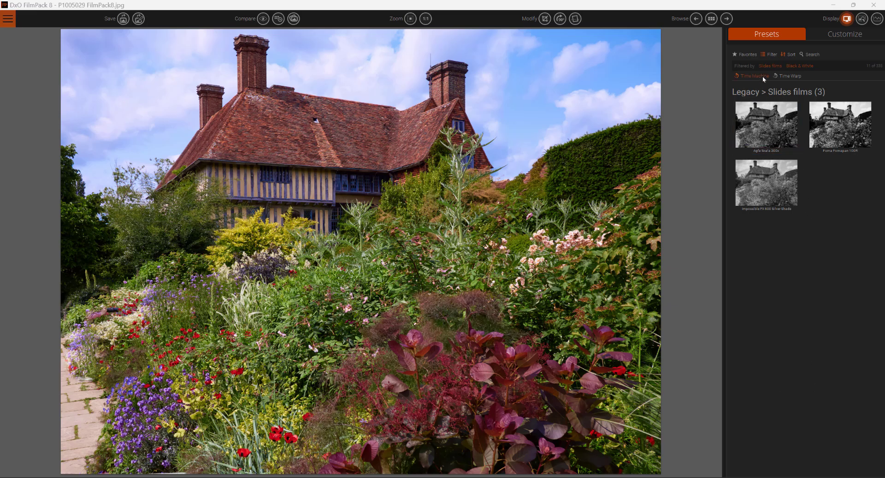
{"action": "left_click", "coordinate": [797, 68]}
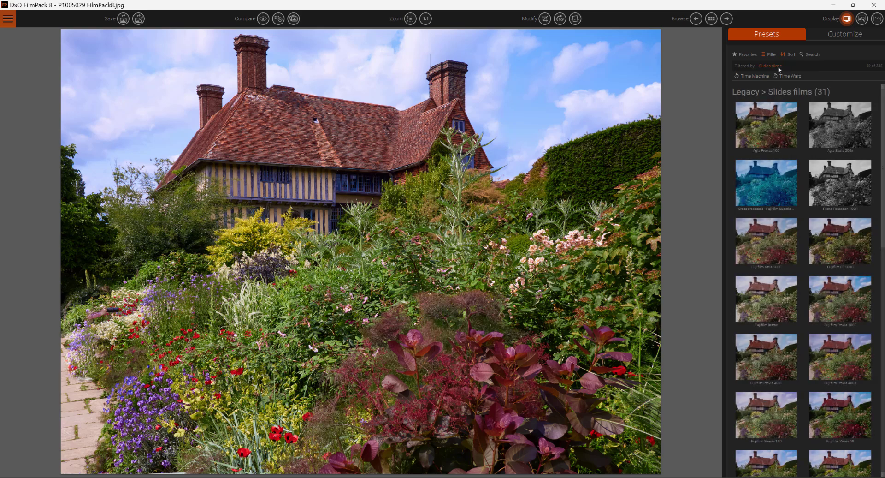
{"action": "left_click", "coordinate": [775, 65]}
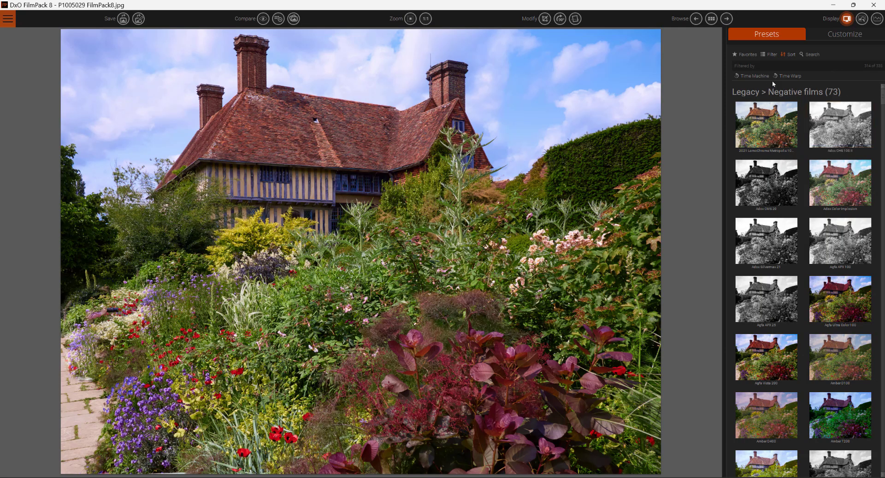
- Open the Time Machine, choose the 19th Century period, and view its second entry, from 1838
{"action": "left_click", "coordinate": [756, 77]}
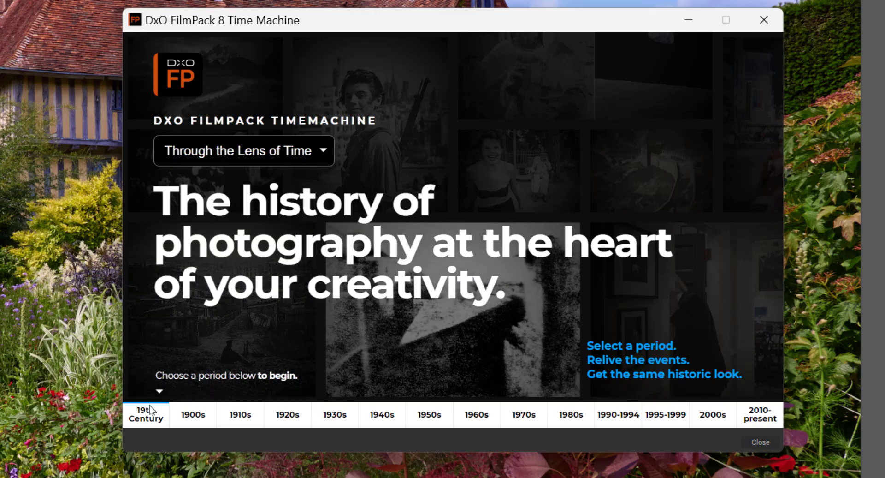
{"action": "left_click", "coordinate": [143, 414]}
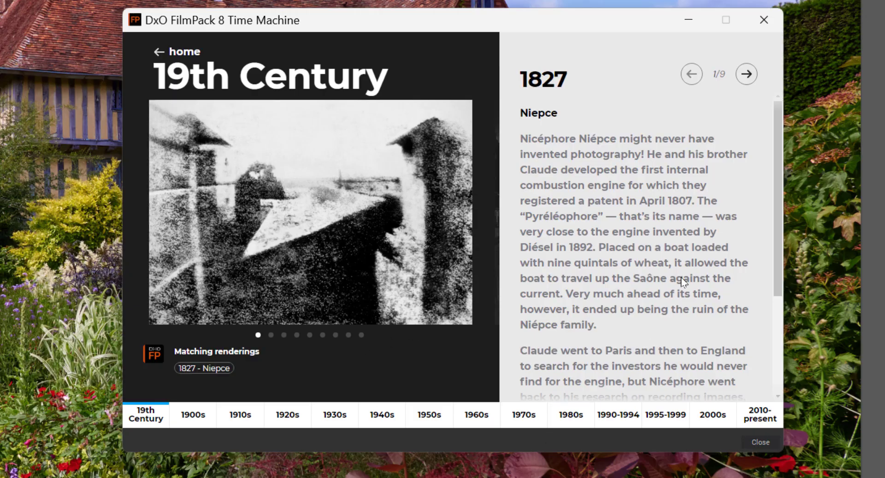
{"action": "left_click", "coordinate": [271, 335]}
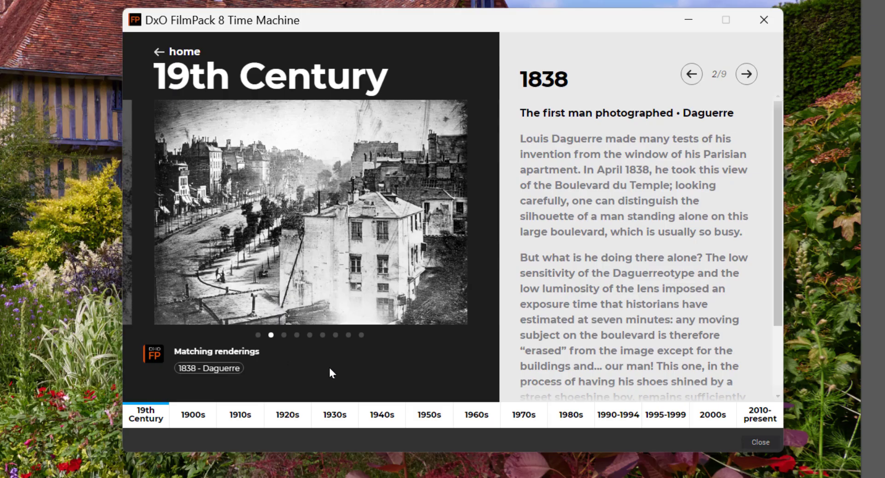
- View the 1902 Eiffel Tower entry in the 1900s period, apply its 1902 – Eiffel rendering, and move the Time Machine window aside
{"action": "left_click", "coordinate": [201, 418]}
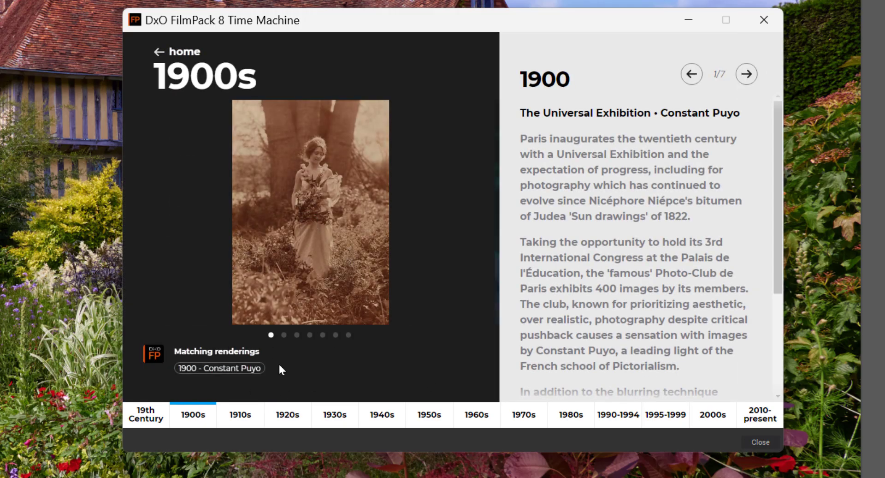
{"action": "left_click", "coordinate": [284, 336]}
{"action": "left_click", "coordinate": [295, 336]}
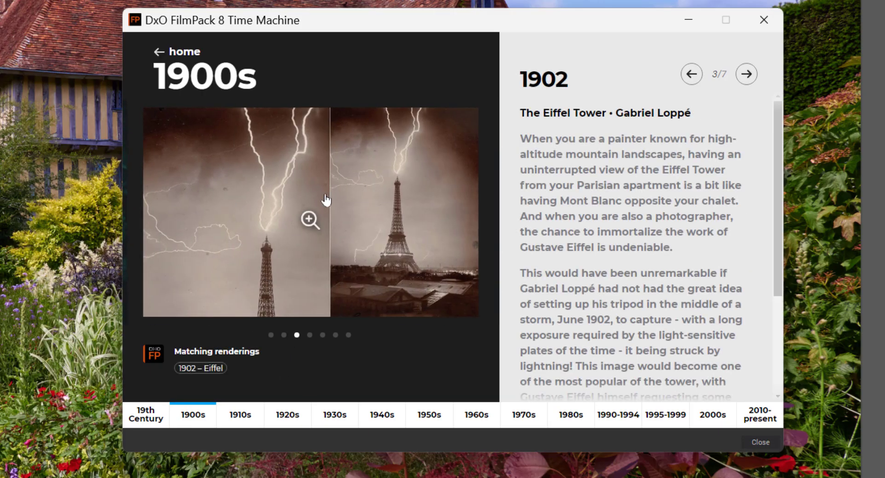
{"action": "left_click", "coordinate": [201, 368]}
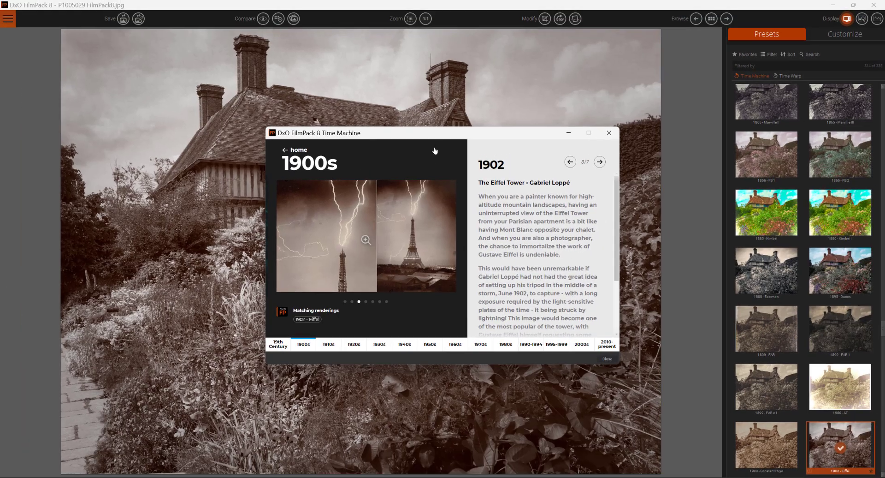
{"action": "left_click_drag", "start_coordinate": [437, 131], "coordinate": [664, 48]}
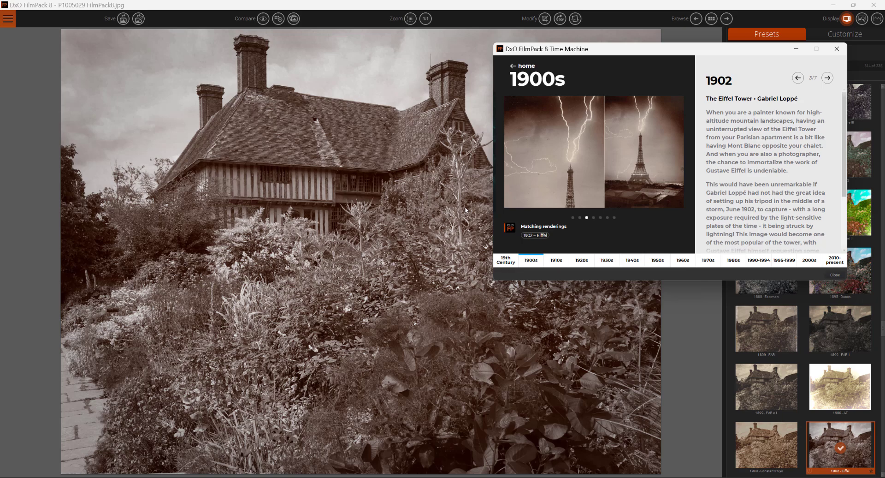
- View the 1905 entry of the 1900s, apply its 1905 - Curtis rendering, and reposition the Time Machine window
{"action": "left_click", "coordinate": [593, 218]}
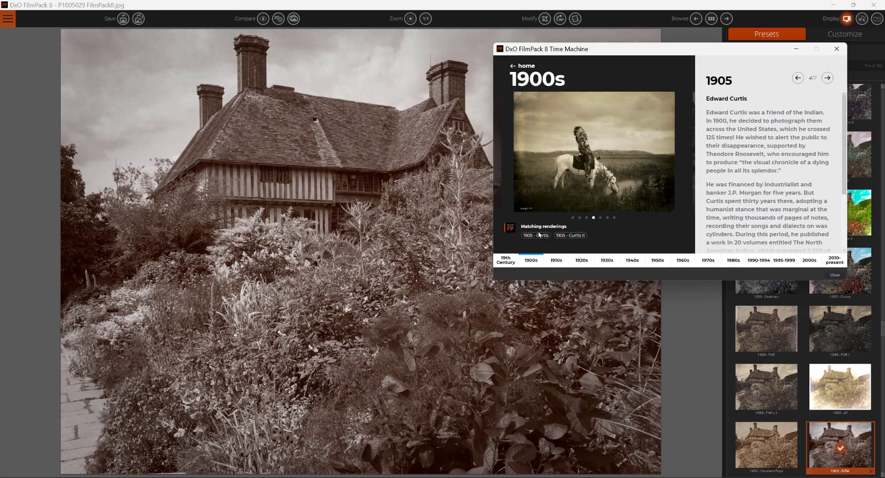
{"action": "left_click", "coordinate": [539, 236]}
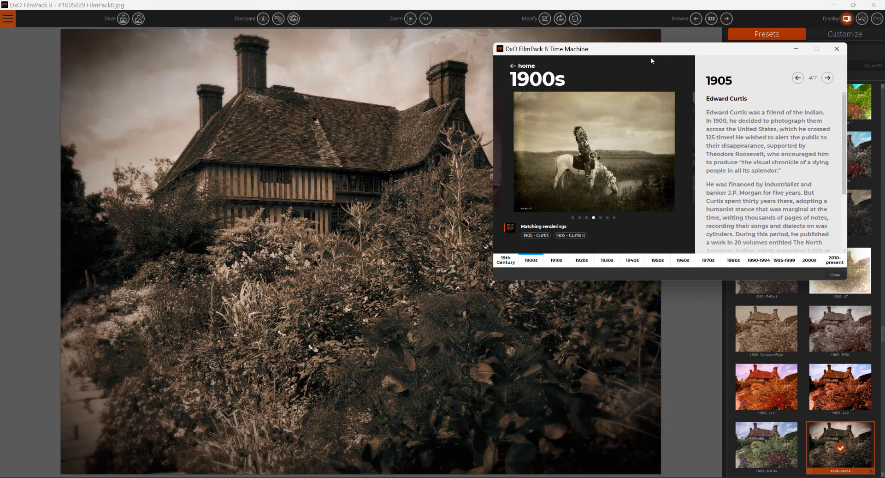
{"action": "left_click_drag", "start_coordinate": [673, 46], "coordinate": [552, 108]}
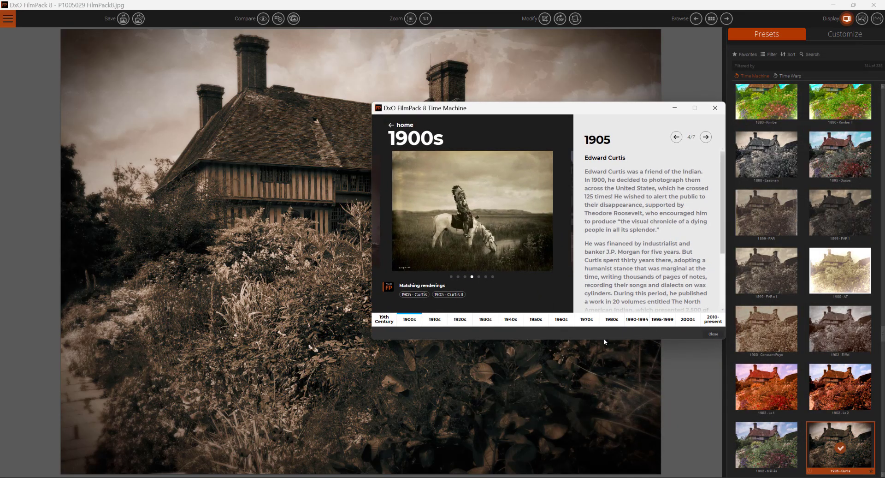
- Switch to the 1980s period, view the 1986 entry, and apply its 1986 - PanF rendering to the photo
{"action": "left_click", "coordinate": [612, 319]}
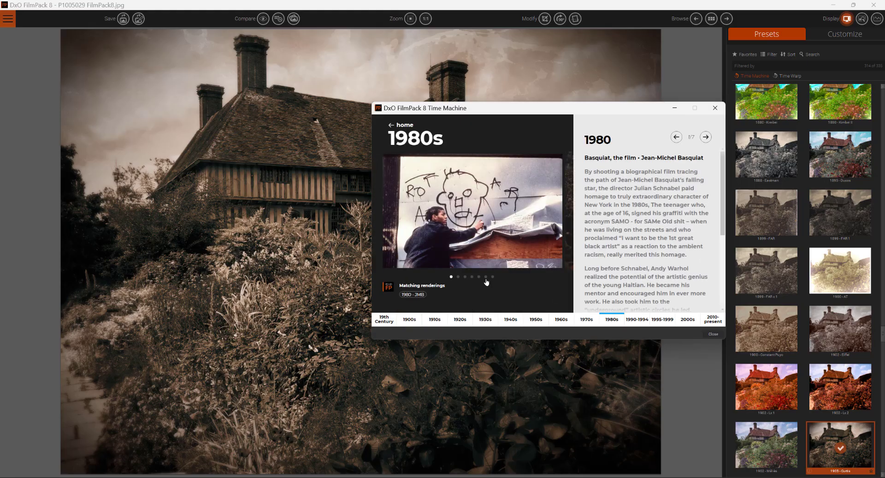
{"action": "left_click", "coordinate": [486, 277]}
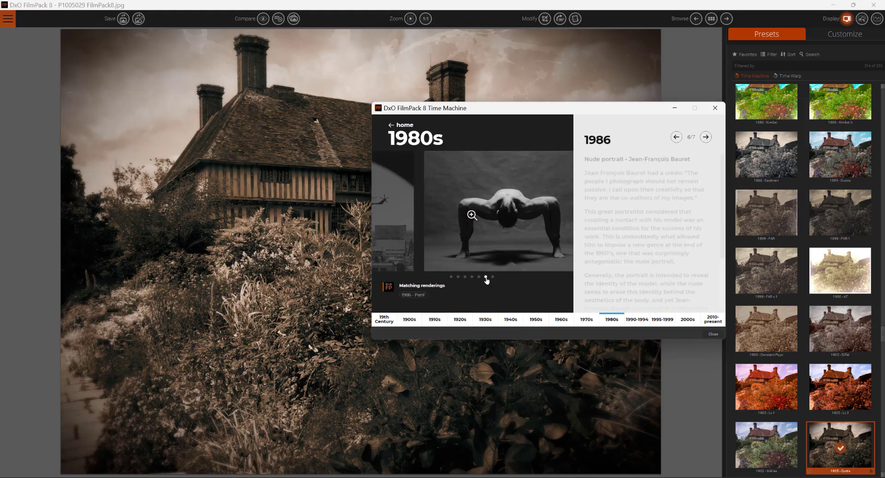
{"action": "left_click", "coordinate": [418, 295]}
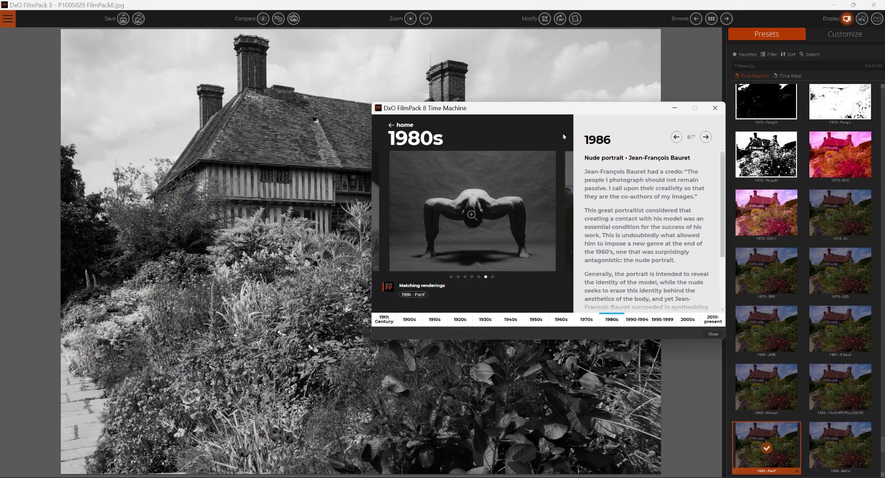
{"action": "left_click_drag", "start_coordinate": [576, 108], "coordinate": [474, 92]}
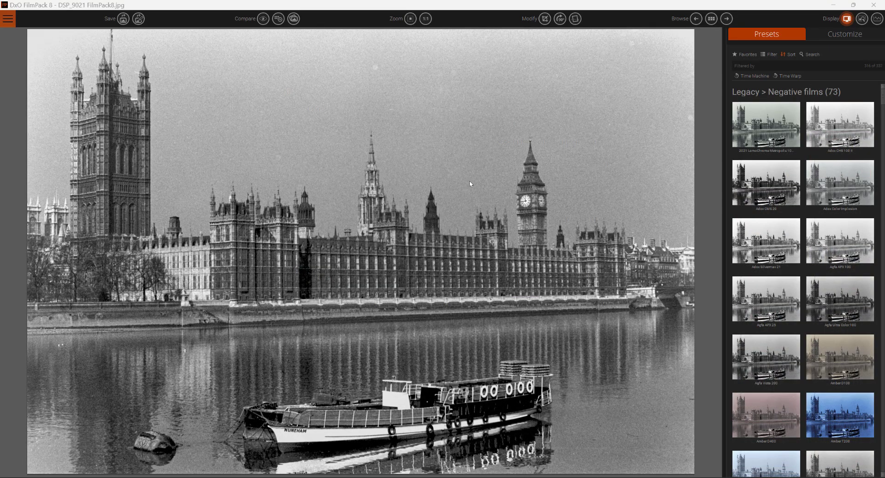
- Open Time Warp on the black-and-white riverside photo, choose the 1860 Bonfils IV look, and apply it
{"action": "left_click", "coordinate": [789, 77]}
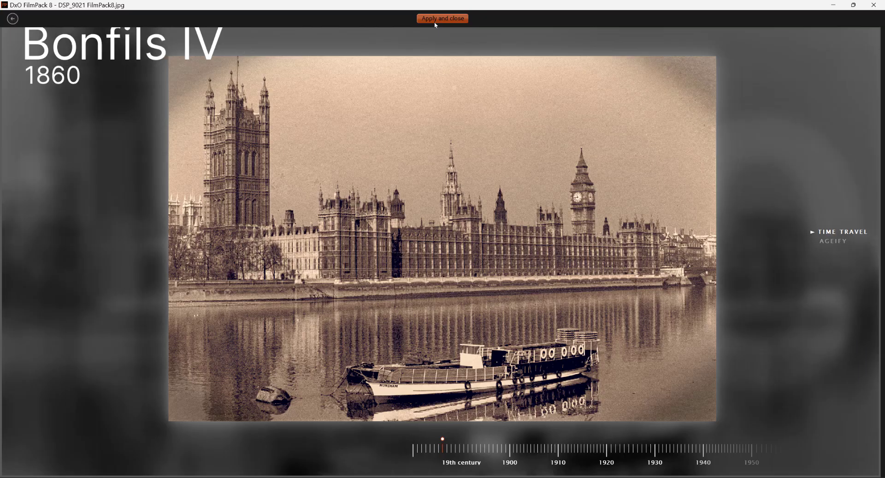
{"action": "left_click", "coordinate": [437, 22]}
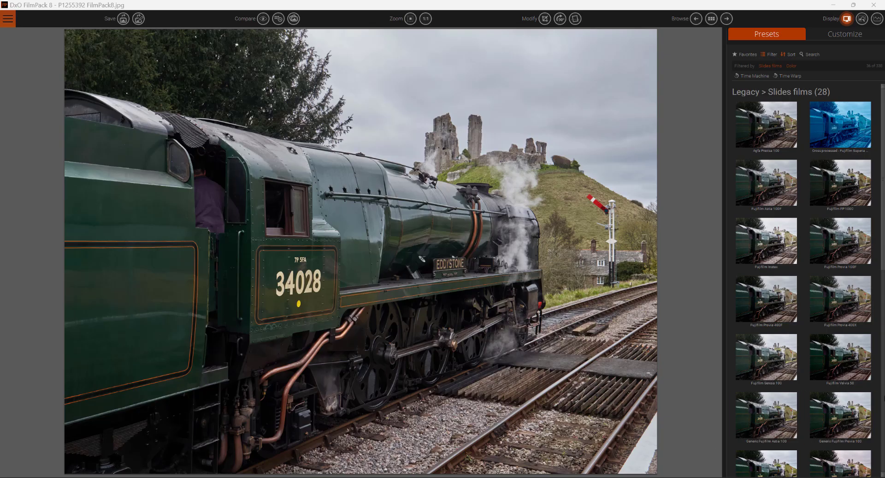
- Apply the Fujifilm Velvia 50 preset to the locomotive photo and raise its Shadows and Blacks in the Light settings
{"action": "left_click", "coordinate": [850, 361]}
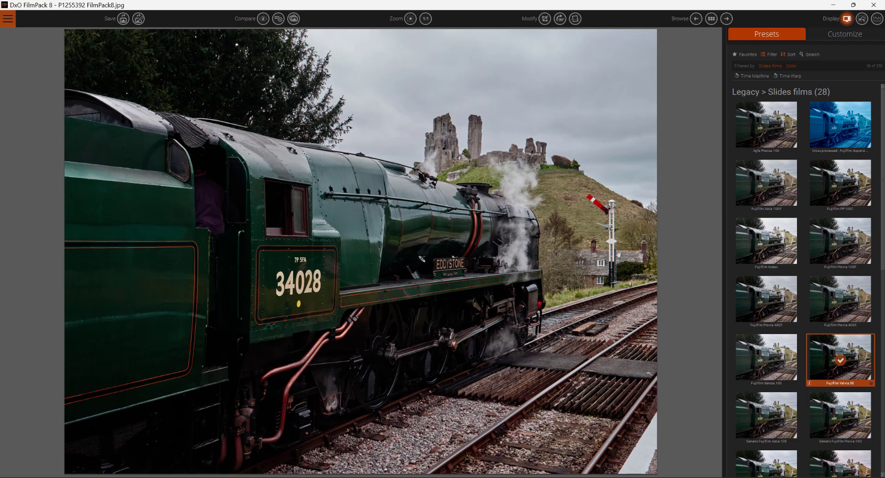
{"action": "left_click", "coordinate": [835, 39]}
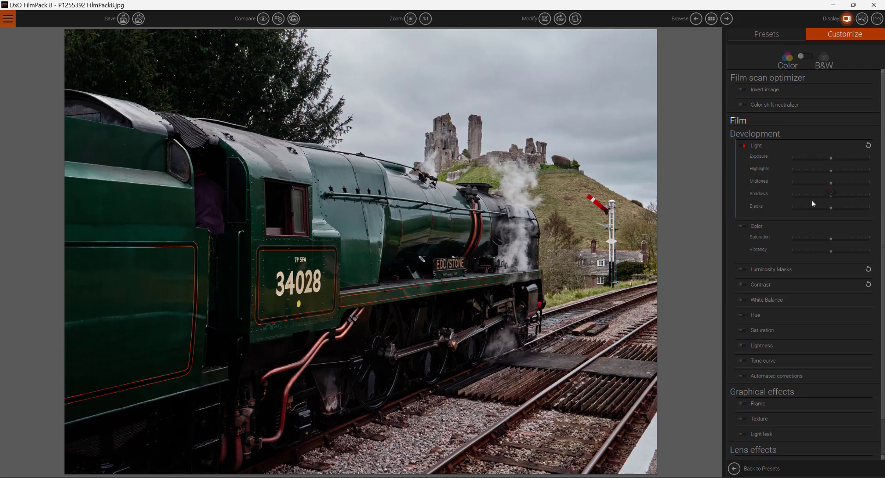
{"action": "left_click_drag", "start_coordinate": [831, 194], "coordinate": [840, 194]}
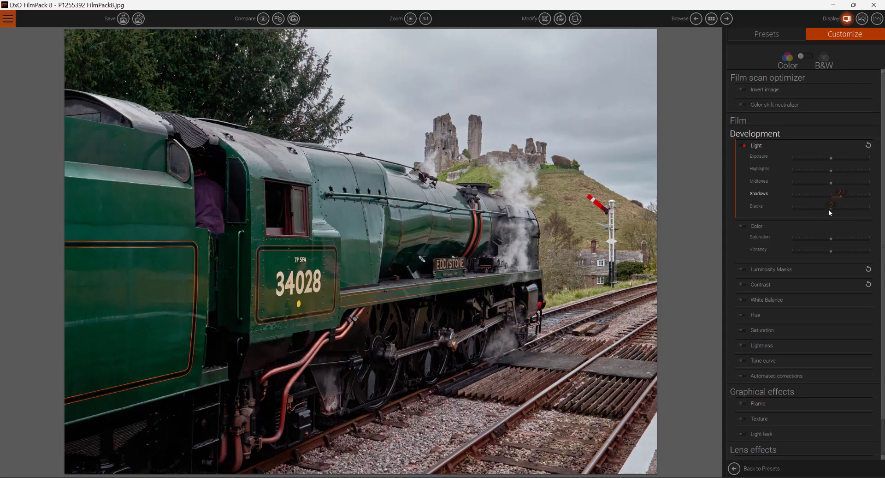
{"action": "left_click_drag", "start_coordinate": [831, 211], "coordinate": [839, 207]}
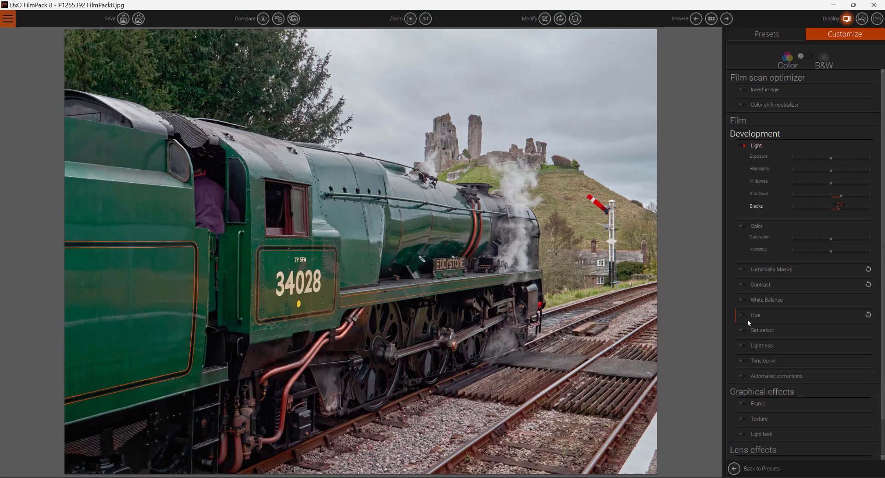
- Create a luminosity mask and shift its tonal range towards the highlights and back to the midtones
{"action": "left_click", "coordinate": [810, 269]}
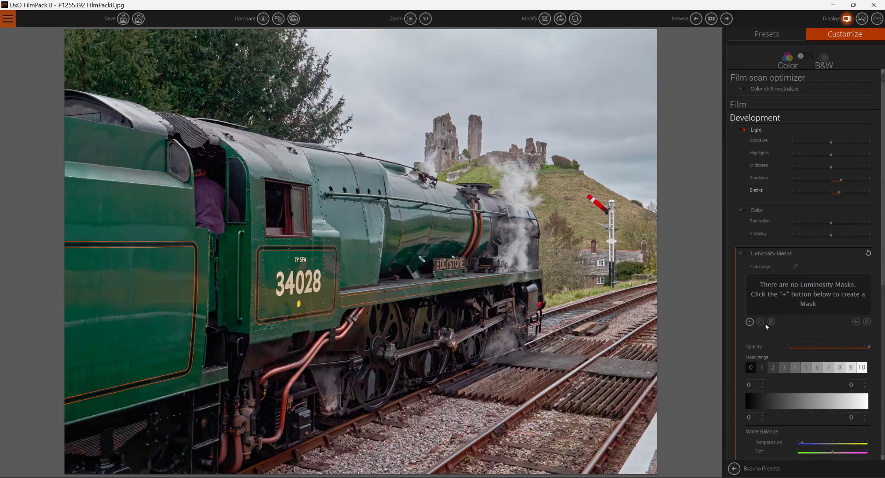
{"action": "left_click", "coordinate": [750, 322]}
{"action": "scroll", "coordinate": [700, 331], "scroll_direction": "down", "scroll_amount": 2}
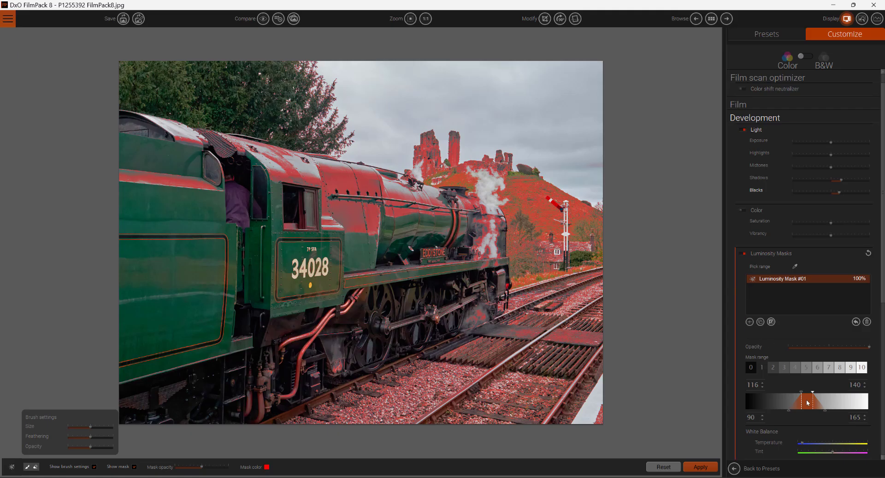
{"action": "left_click_drag", "start_coordinate": [809, 402], "coordinate": [850, 397]}
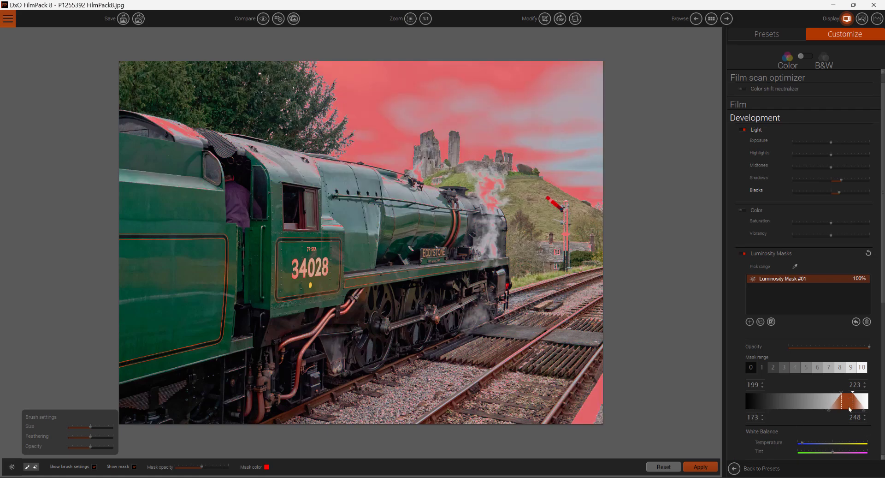
{"action": "left_click_drag", "start_coordinate": [848, 404], "coordinate": [812, 405]}
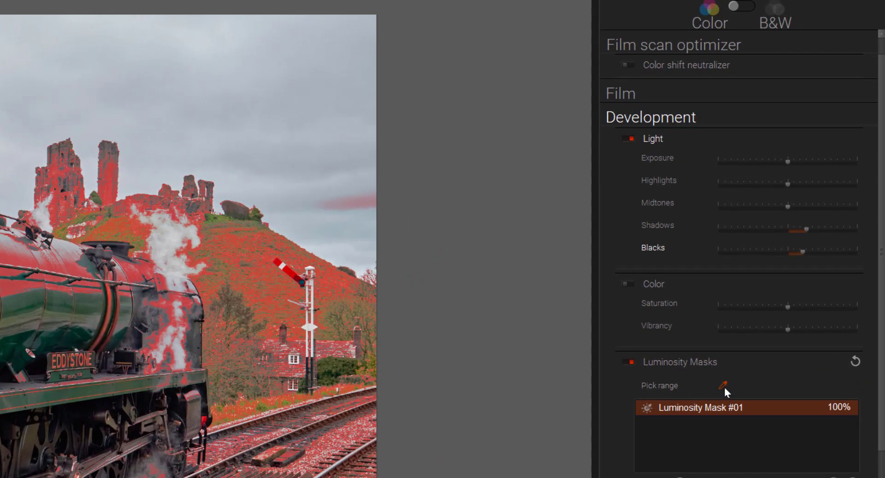
- Pick the mask's luminosity range from the sky and set its outer falloff limits to 160 and 251
{"action": "left_click", "coordinate": [723, 385]}
{"action": "left_click", "coordinate": [171, 116]}
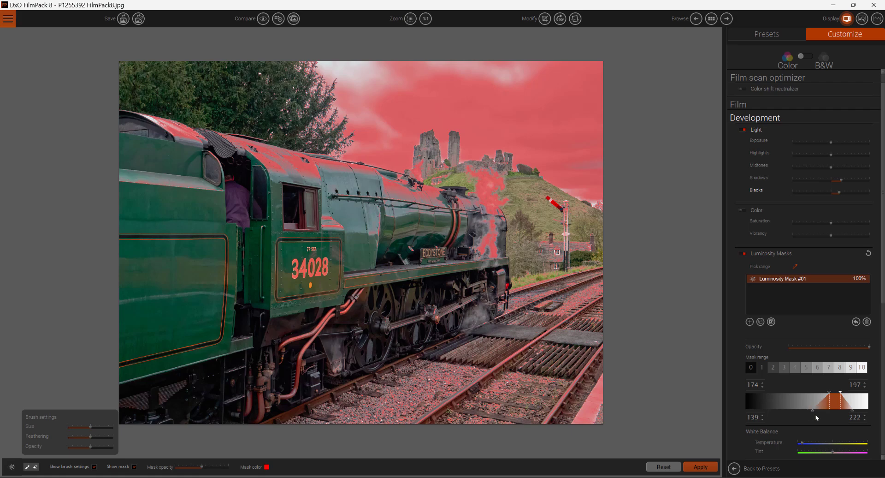
{"action": "left_click_drag", "start_coordinate": [818, 416], "coordinate": [824, 418]}
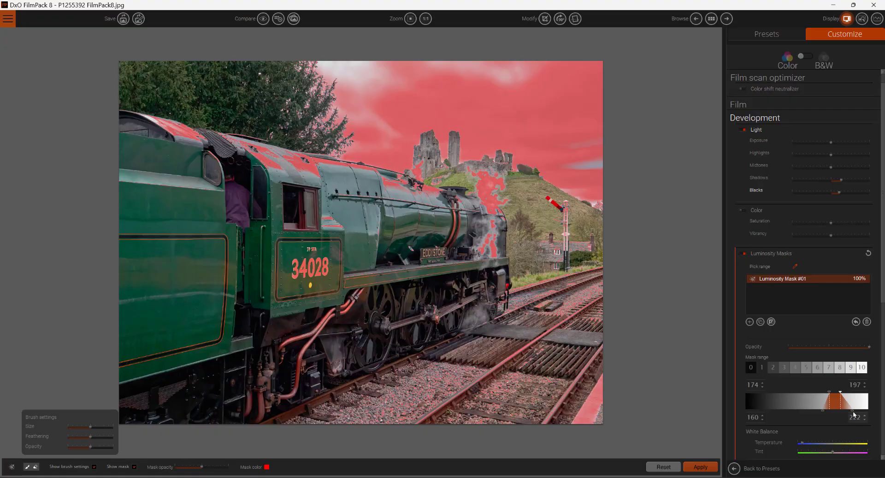
{"action": "left_click_drag", "start_coordinate": [853, 413], "coordinate": [867, 412]}
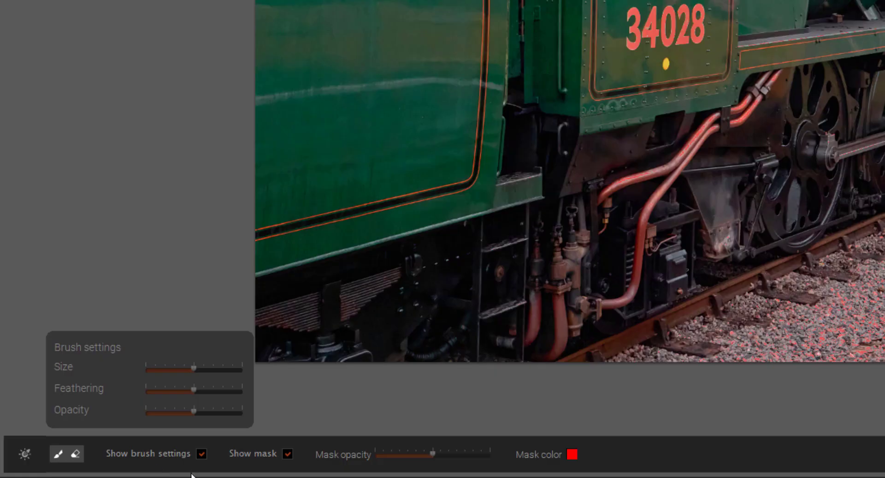
- Raise the mask brush's opacity to maximum and erase the luminosity mask from the locomotive, steam and ground
{"action": "left_click", "coordinate": [200, 456]}
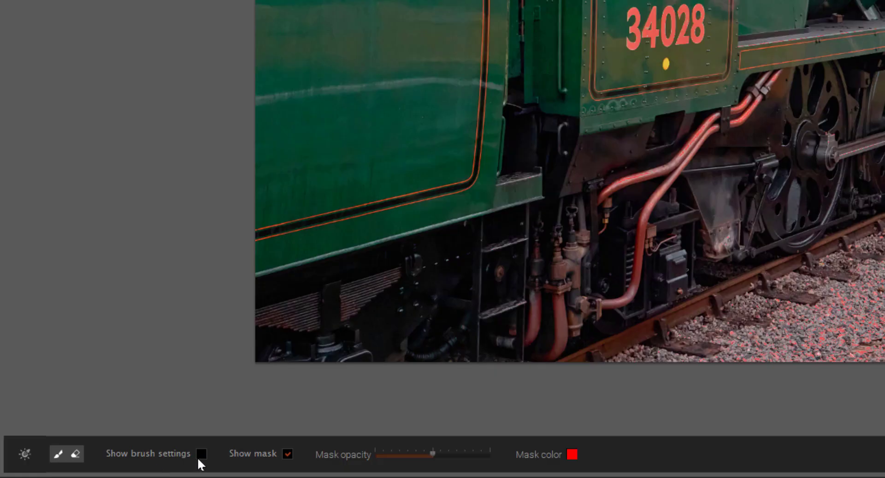
{"action": "left_click", "coordinate": [200, 457]}
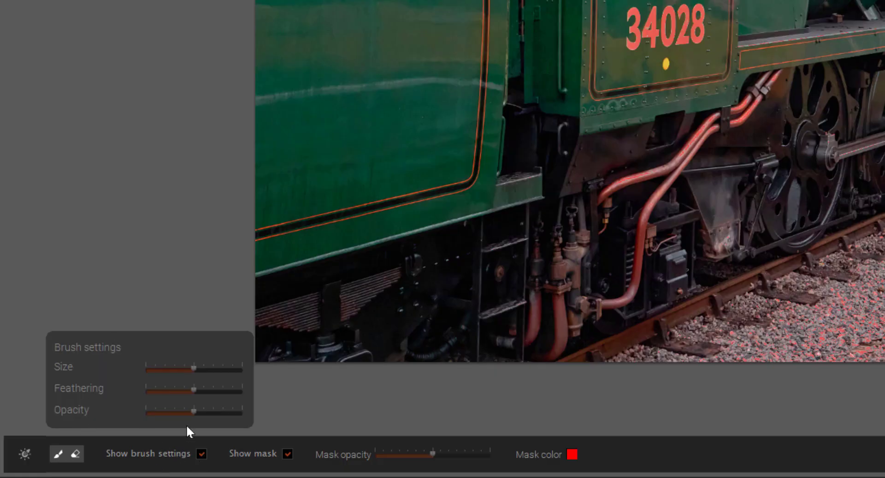
{"action": "left_click_drag", "start_coordinate": [192, 411], "coordinate": [286, 426]}
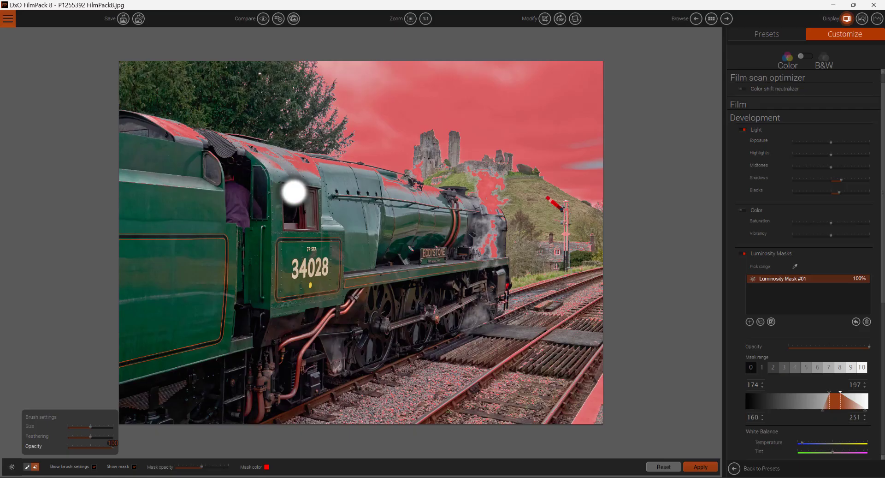
{"action": "mouse_move", "coordinate": [294, 192]}
{"action": "left_mouse_down"}
{"action": "mouse_move", "coordinate": [259, 156]}
{"action": "mouse_move", "coordinate": [184, 154]}
{"action": "mouse_move", "coordinate": [201, 141]}
{"action": "mouse_move", "coordinate": [138, 124]}
{"action": "mouse_move", "coordinate": [168, 117]}
{"action": "mouse_move", "coordinate": [192, 142]}
{"action": "mouse_move", "coordinate": [317, 182]}
{"action": "mouse_move", "coordinate": [271, 170]}
{"action": "mouse_move", "coordinate": [356, 177]}
{"action": "mouse_move", "coordinate": [493, 217]}
{"action": "mouse_move", "coordinate": [491, 188]}
{"action": "mouse_move", "coordinate": [500, 188]}
{"action": "mouse_move", "coordinate": [474, 205]}
{"action": "mouse_move", "coordinate": [477, 180]}
{"action": "mouse_move", "coordinate": [486, 188]}
{"action": "mouse_move", "coordinate": [419, 198]}
{"action": "mouse_move", "coordinate": [423, 175]}
{"action": "mouse_move", "coordinate": [434, 208]}
{"action": "mouse_move", "coordinate": [474, 223]}
{"action": "mouse_move", "coordinate": [485, 248]}
{"action": "mouse_move", "coordinate": [450, 262]}
{"action": "mouse_move", "coordinate": [542, 257]}
{"action": "mouse_move", "coordinate": [597, 295]}
{"action": "mouse_move", "coordinate": [456, 340]}
{"action": "mouse_move", "coordinate": [512, 303]}
{"action": "mouse_move", "coordinate": [574, 278]}
{"action": "mouse_move", "coordinate": [561, 272]}
{"action": "mouse_move", "coordinate": [552, 223]}
{"action": "mouse_move", "coordinate": [564, 259]}
{"action": "mouse_move", "coordinate": [557, 242]}
{"action": "mouse_move", "coordinate": [518, 399]}
{"action": "mouse_move", "coordinate": [587, 360]}
{"action": "mouse_move", "coordinate": [588, 384]}
{"action": "mouse_move", "coordinate": [599, 389]}
{"action": "mouse_move", "coordinate": [441, 406]}
{"action": "mouse_move", "coordinate": [509, 379]}
{"action": "mouse_move", "coordinate": [562, 332]}
{"action": "mouse_move", "coordinate": [473, 373]}
{"action": "mouse_move", "coordinate": [493, 344]}
{"action": "mouse_move", "coordinate": [464, 344]}
{"action": "mouse_move", "coordinate": [392, 376]}
{"action": "mouse_move", "coordinate": [317, 395]}
{"action": "mouse_move", "coordinate": [465, 296]}
{"action": "mouse_move", "coordinate": [455, 279]}
{"action": "mouse_move", "coordinate": [441, 316]}
{"action": "mouse_move", "coordinate": [448, 301]}
{"action": "mouse_move", "coordinate": [519, 282]}
{"action": "mouse_move", "coordinate": [521, 216]}
{"action": "mouse_move", "coordinate": [560, 226]}
{"action": "mouse_move", "coordinate": [577, 257]}
{"action": "mouse_move", "coordinate": [556, 213]}
{"action": "mouse_move", "coordinate": [576, 225]}
{"action": "mouse_move", "coordinate": [551, 208]}
{"action": "mouse_move", "coordinate": [573, 221]}
{"action": "mouse_move", "coordinate": [591, 265]}
{"action": "left_mouse_up"}
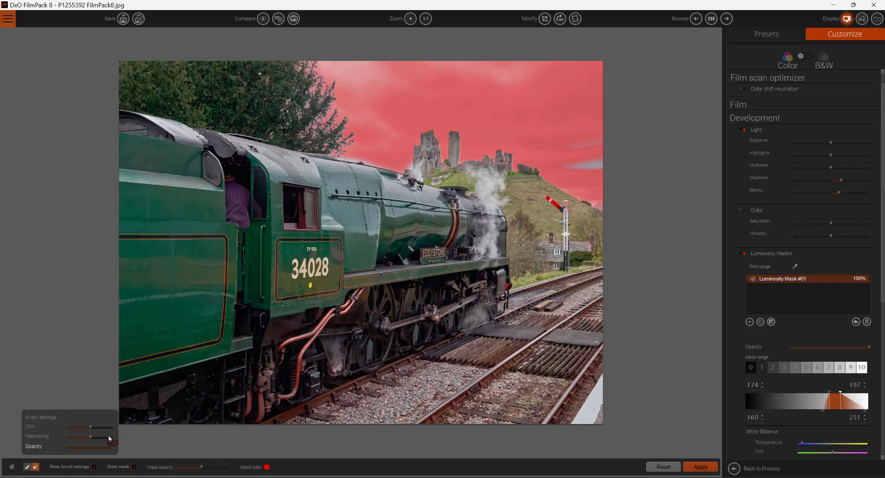
{"action": "left_click", "coordinate": [91, 428]}
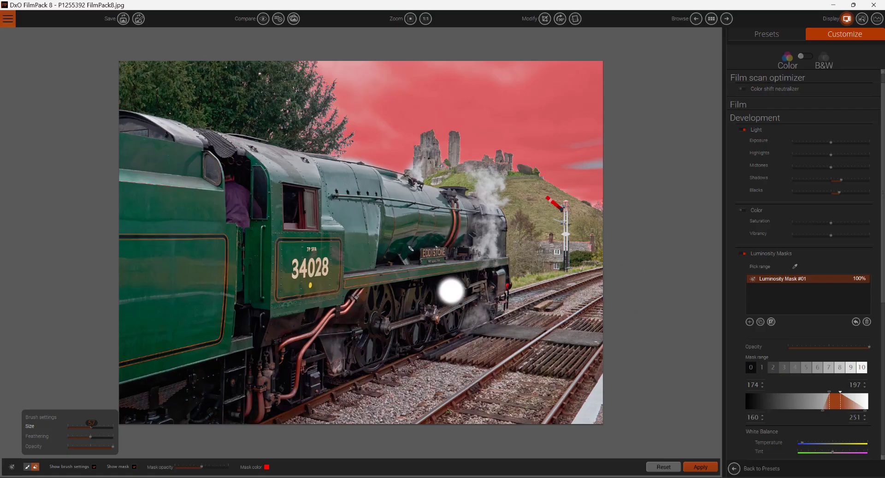
- Lower the opacity of Luminosity Mask #01 to 94% and hide the red mask overlay
{"action": "scroll", "coordinate": [793, 303], "scroll_direction": "down", "scroll_amount": 2}
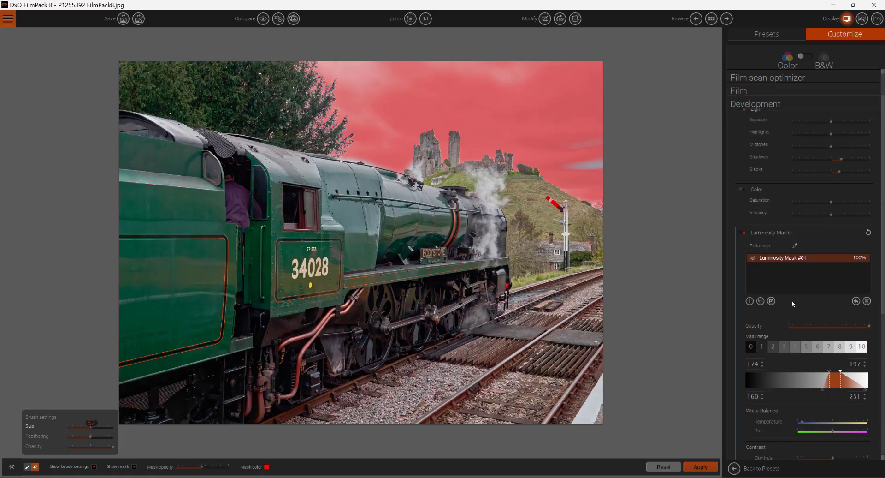
{"action": "scroll", "coordinate": [790, 265], "scroll_direction": "down", "scroll_amount": 6}
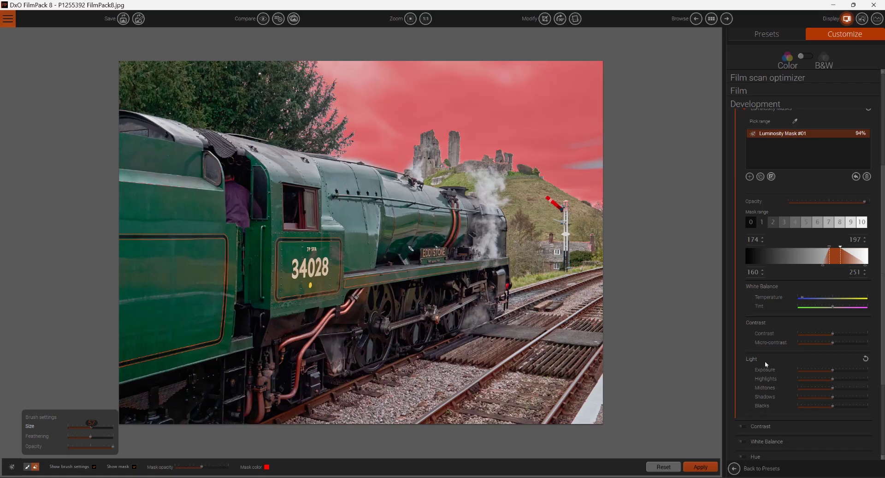
{"action": "scroll", "coordinate": [790, 369], "scroll_direction": "up", "scroll_amount": 8}
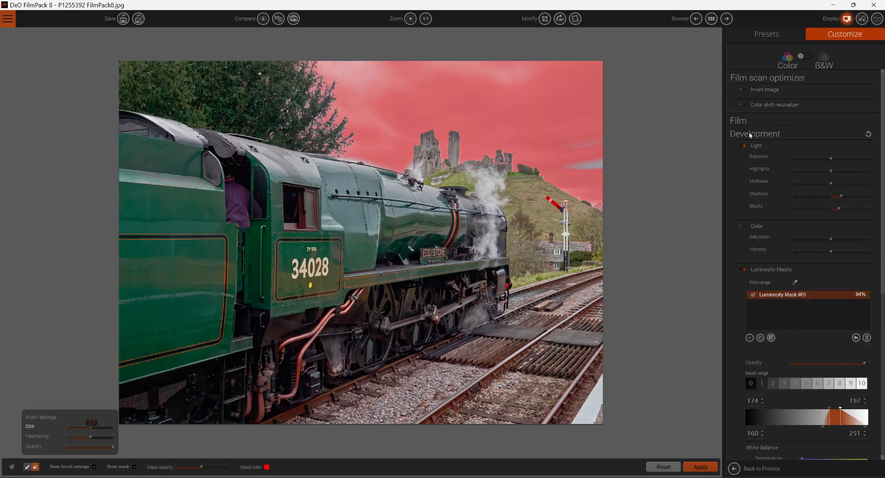
{"action": "scroll", "coordinate": [780, 368], "scroll_direction": "down", "scroll_amount": 7}
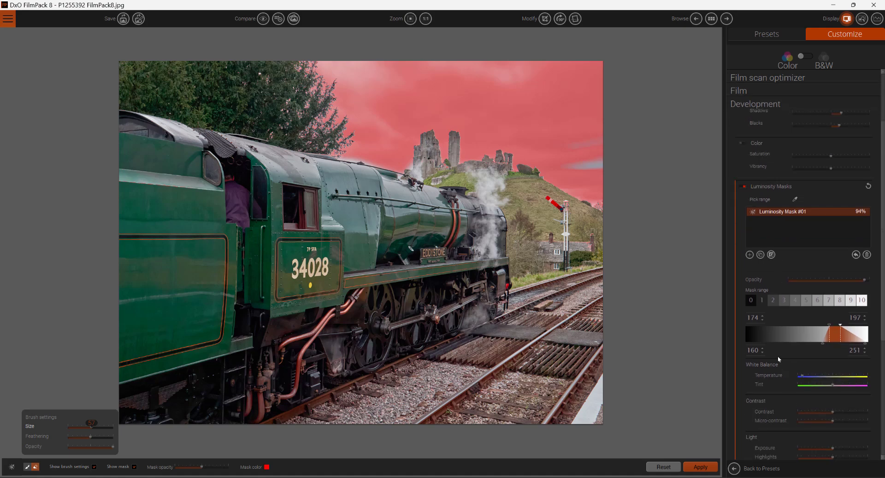
{"action": "scroll", "coordinate": [775, 346], "scroll_direction": "down", "scroll_amount": 3}
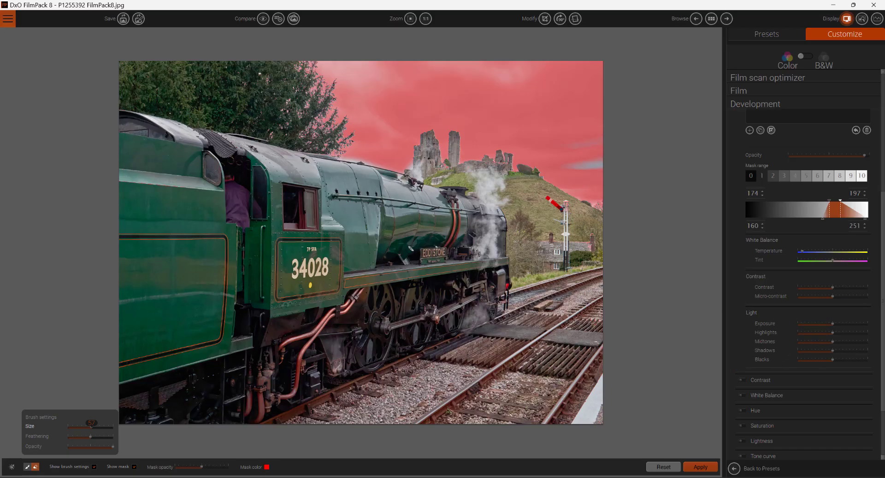
{"action": "left_click", "coordinate": [134, 467]}
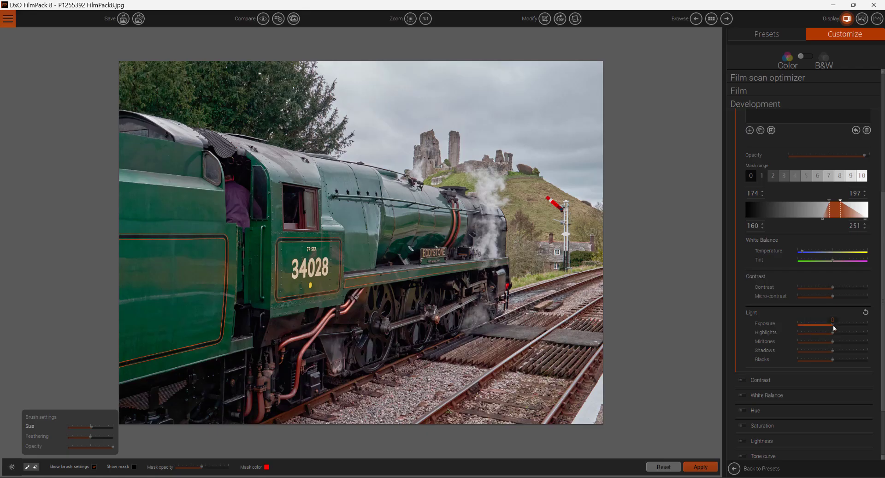
- Darken Luminosity Mask #01 with exposure -40 and slightly lower midtones, and extend its lower falloff limit to 129
{"action": "left_click_drag", "start_coordinate": [834, 328], "coordinate": [832, 328]}
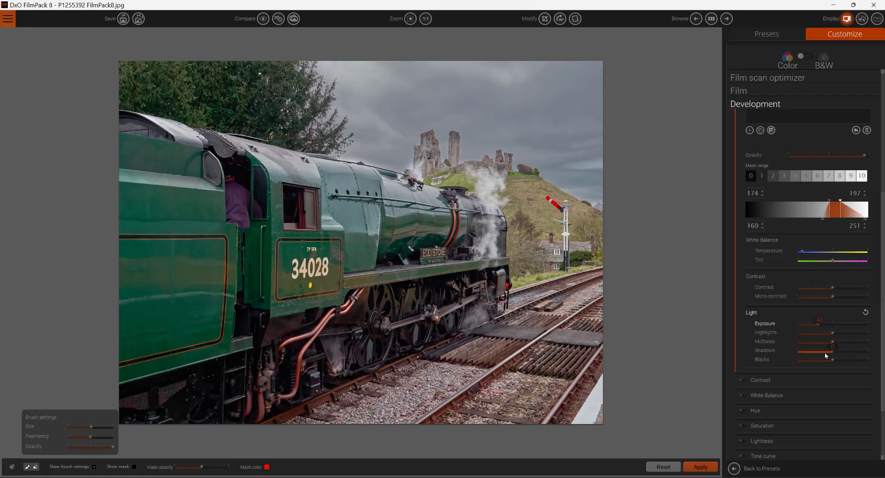
{"action": "left_click_drag", "start_coordinate": [833, 345], "coordinate": [825, 344]}
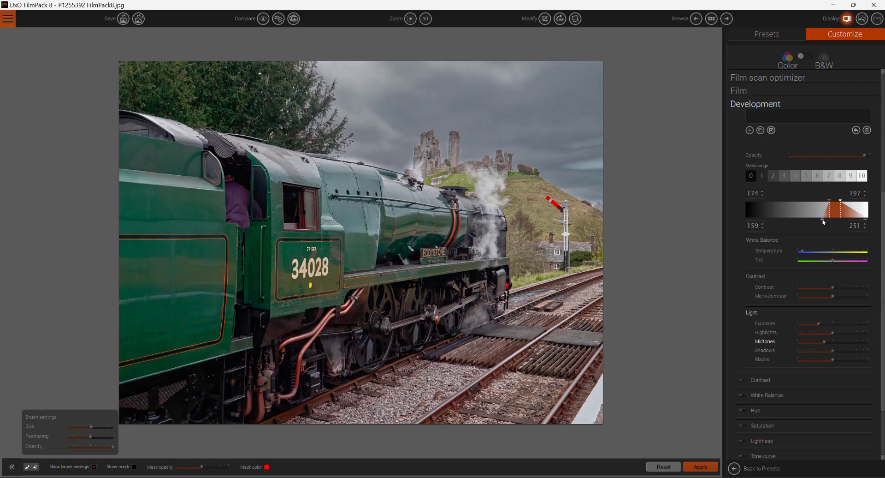
{"action": "left_click_drag", "start_coordinate": [824, 219], "coordinate": [813, 221]}
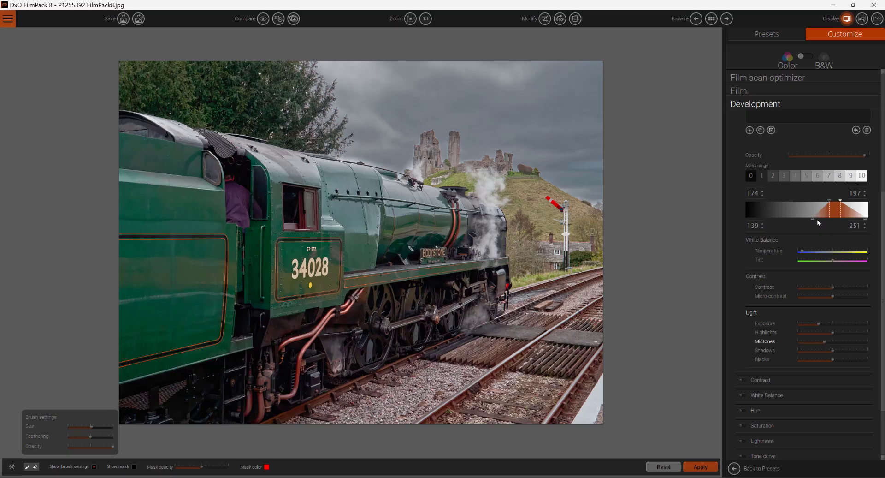
{"action": "left_click_drag", "start_coordinate": [814, 220], "coordinate": [808, 221]}
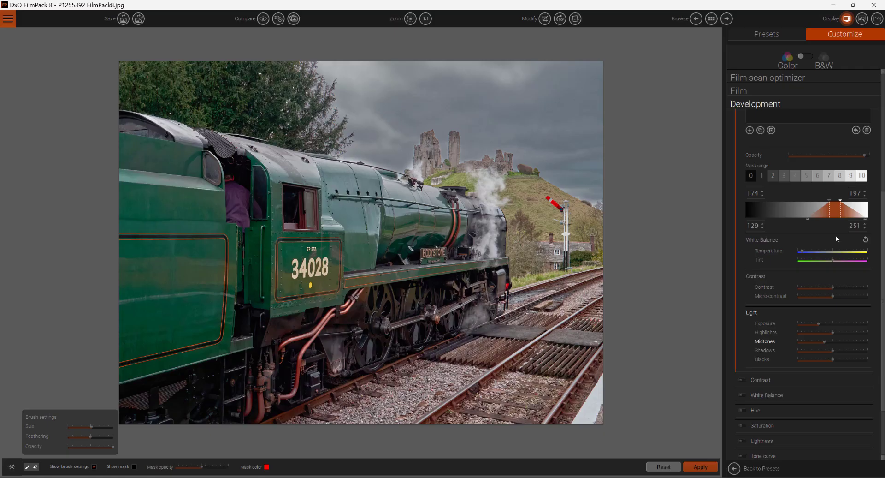
- Add a second luminosity mask and pick its luminosity range from the locomotive's green boiler
{"action": "scroll", "coordinate": [818, 245], "scroll_direction": "up", "scroll_amount": 2}
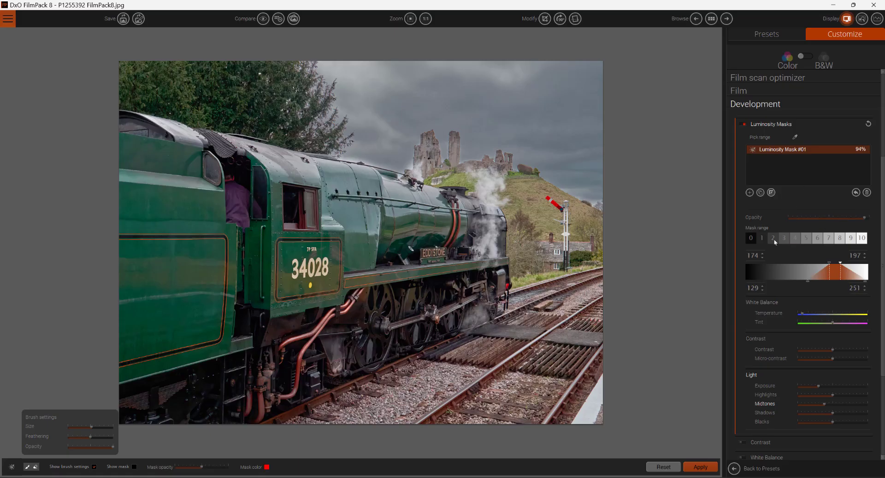
{"action": "left_click", "coordinate": [749, 194]}
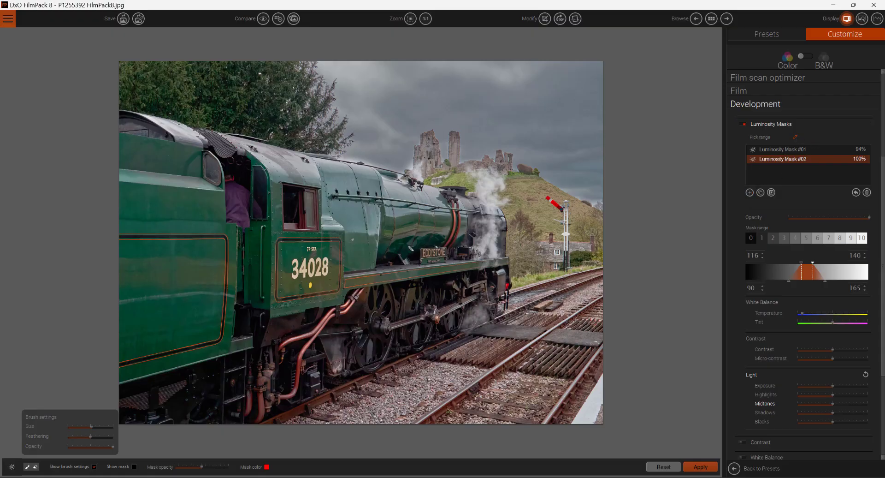
{"action": "left_click", "coordinate": [355, 241]}
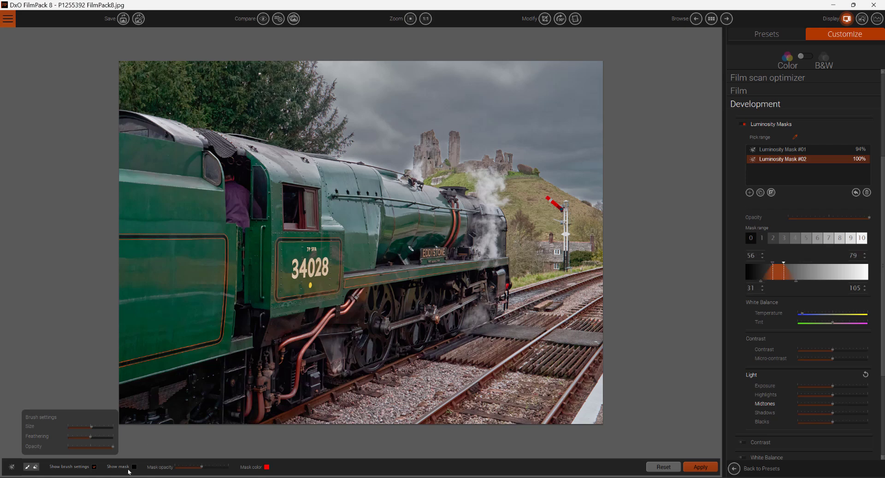
- Show the mask overlay and change its color to blue (#0000ff)
{"action": "left_click", "coordinate": [134, 466]}
{"action": "left_click", "coordinate": [267, 466]}
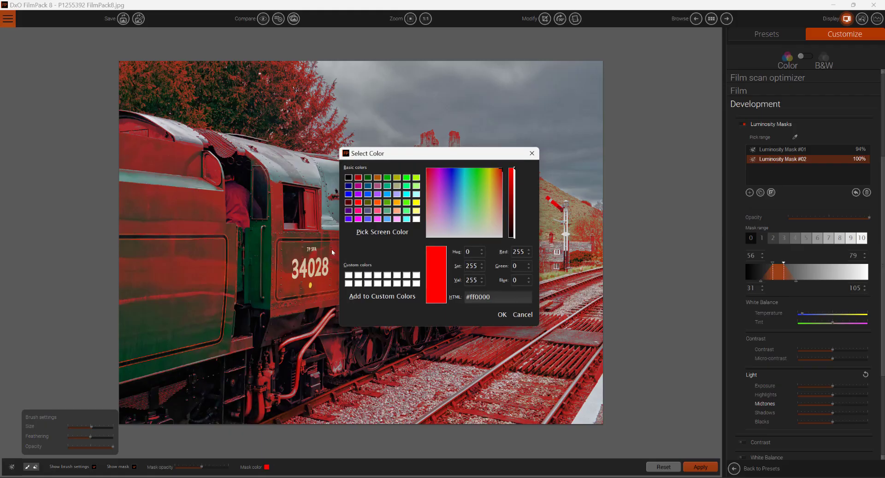
{"action": "left_click", "coordinate": [350, 193]}
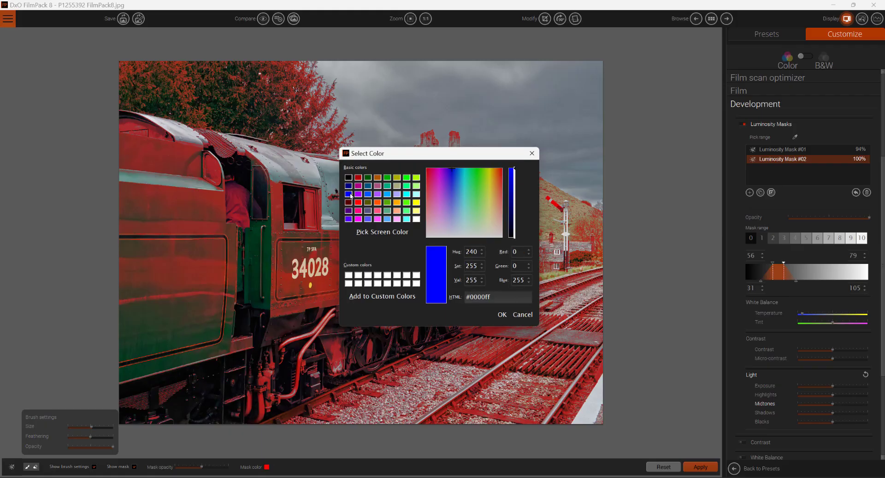
{"action": "left_click", "coordinate": [501, 315]}
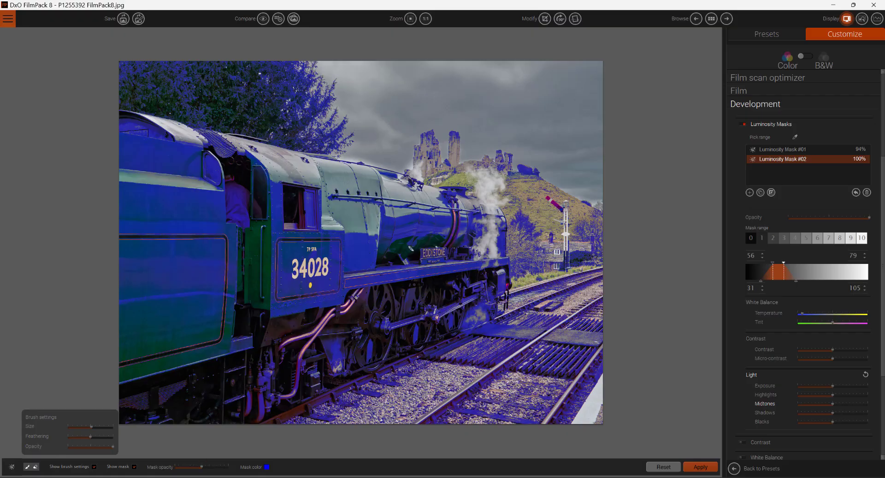
- Erase the second luminosity mask from the tracks, the ground and the castle ruins with the eraser brush
{"action": "left_click", "coordinate": [36, 466]}
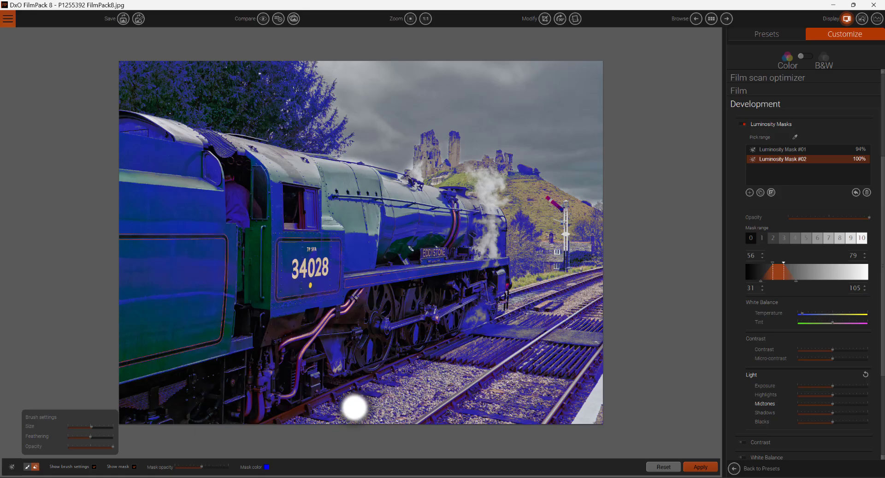
{"action": "mouse_move", "coordinate": [425, 351]}
{"action": "left_mouse_down"}
{"action": "mouse_move", "coordinate": [466, 299]}
{"action": "mouse_move", "coordinate": [405, 307]}
{"action": "mouse_move", "coordinate": [419, 318]}
{"action": "mouse_move", "coordinate": [564, 318]}
{"action": "mouse_move", "coordinate": [612, 336]}
{"action": "mouse_move", "coordinate": [477, 384]}
{"action": "mouse_move", "coordinate": [523, 434]}
{"action": "mouse_move", "coordinate": [527, 315]}
{"action": "mouse_move", "coordinate": [562, 264]}
{"action": "mouse_move", "coordinate": [567, 284]}
{"action": "mouse_move", "coordinate": [545, 283]}
{"action": "mouse_move", "coordinate": [540, 298]}
{"action": "mouse_move", "coordinate": [566, 312]}
{"action": "left_mouse_up"}
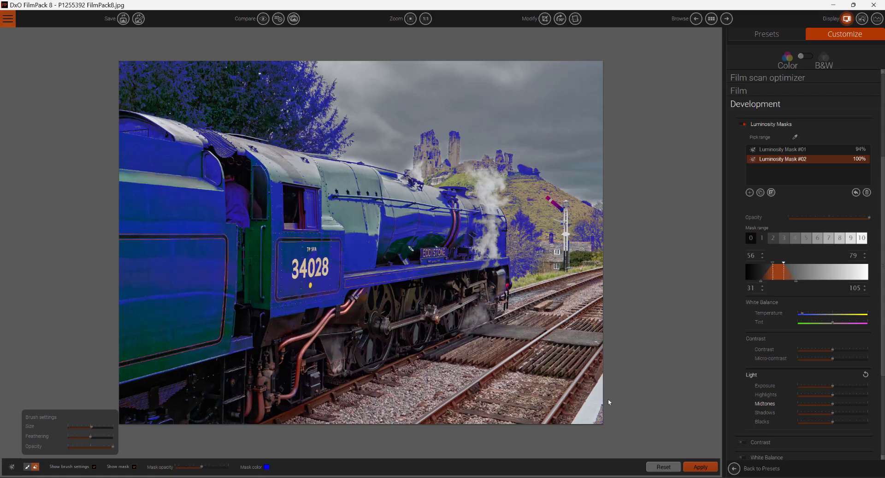
{"action": "mouse_move", "coordinate": [425, 138]}
{"action": "left_mouse_down"}
{"action": "mouse_move", "coordinate": [477, 138]}
{"action": "mouse_move", "coordinate": [432, 144]}
{"action": "mouse_move", "coordinate": [501, 156]}
{"action": "mouse_move", "coordinate": [540, 182]}
{"action": "left_mouse_up"}
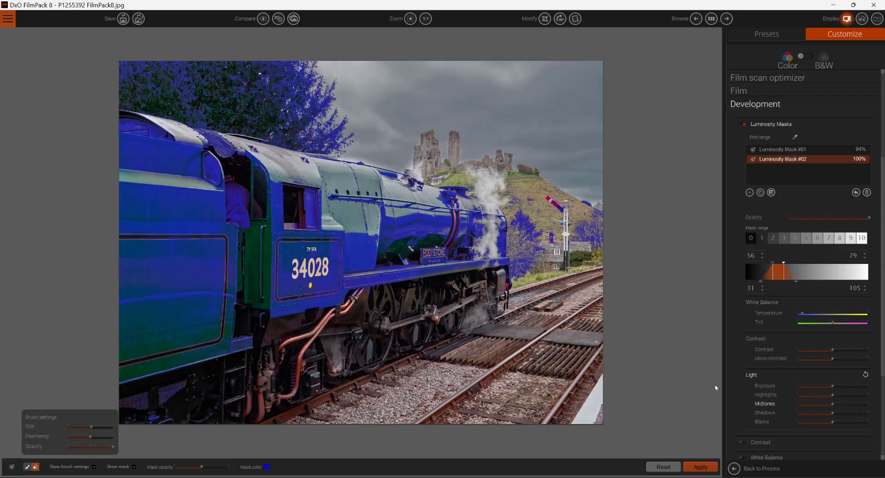
- Hide the mask overlay, lower the second mask's exposure to about -50 and apply the luminosity masks
{"action": "left_click", "coordinate": [134, 467]}
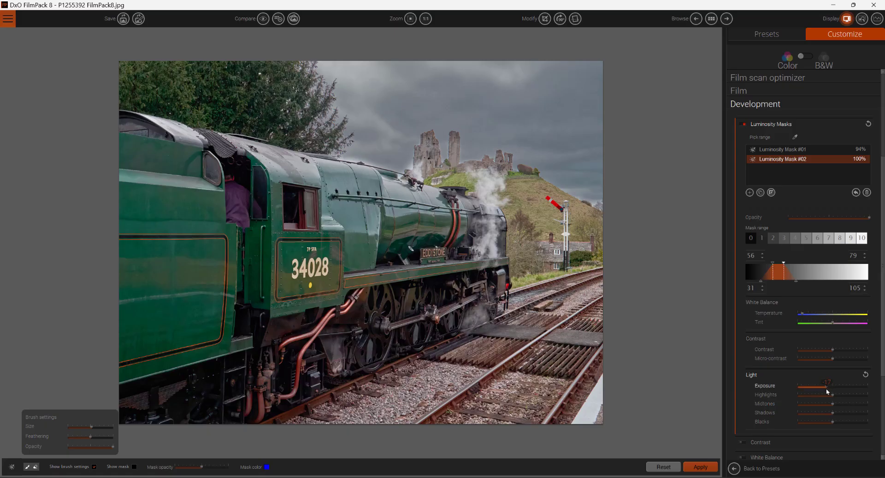
{"action": "left_click_drag", "start_coordinate": [818, 391], "coordinate": [812, 394]}
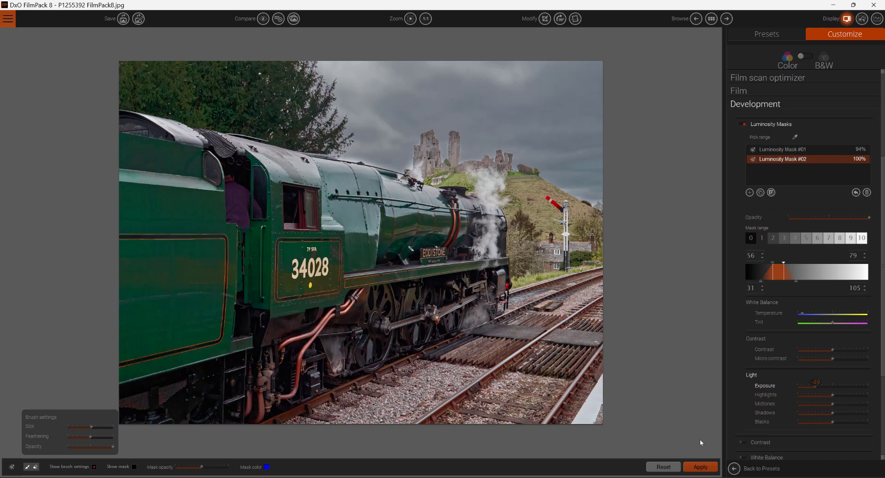
{"action": "left_click", "coordinate": [700, 467]}
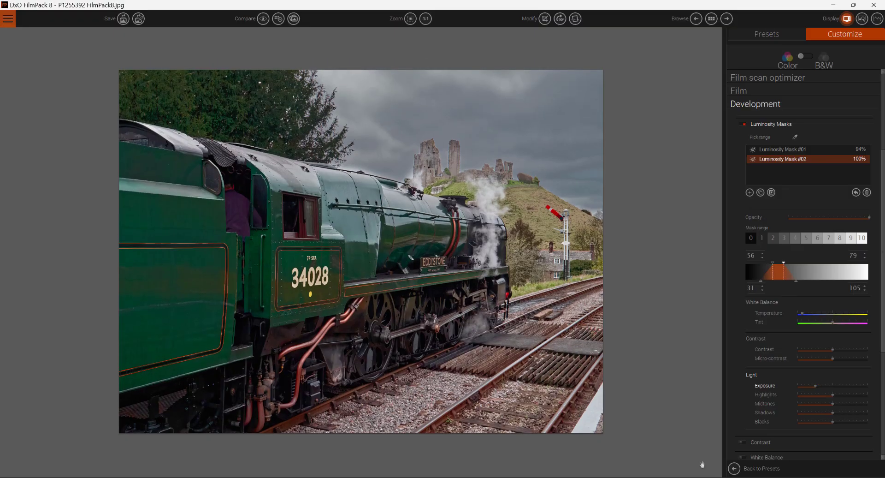
- Try a lower overall exposure in the Light adjustments and bring it back to about zero
{"action": "scroll", "coordinate": [793, 357], "scroll_direction": "down", "scroll_amount": 4}
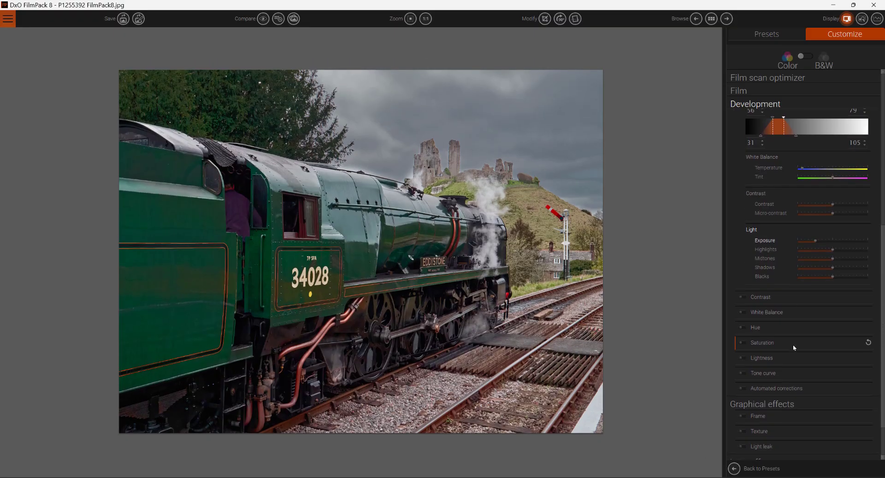
{"action": "scroll", "coordinate": [792, 342], "scroll_direction": "up", "scroll_amount": 4}
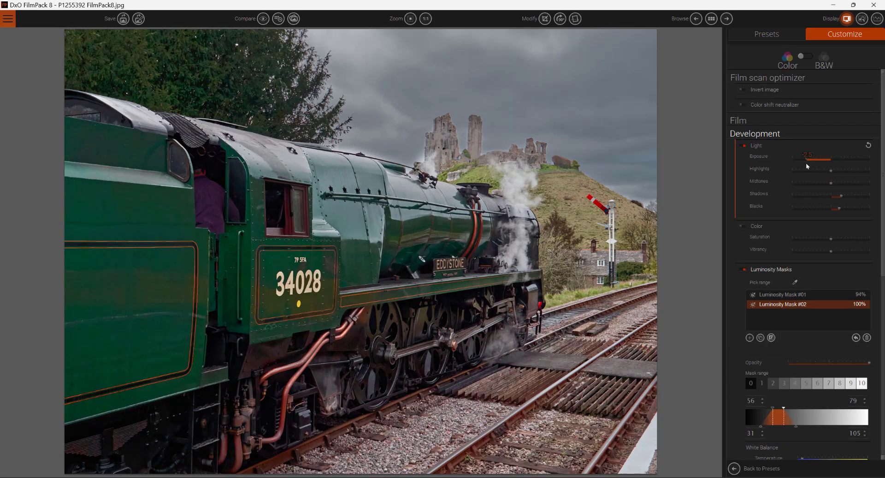
{"action": "left_click_drag", "start_coordinate": [807, 166], "coordinate": [814, 166]}
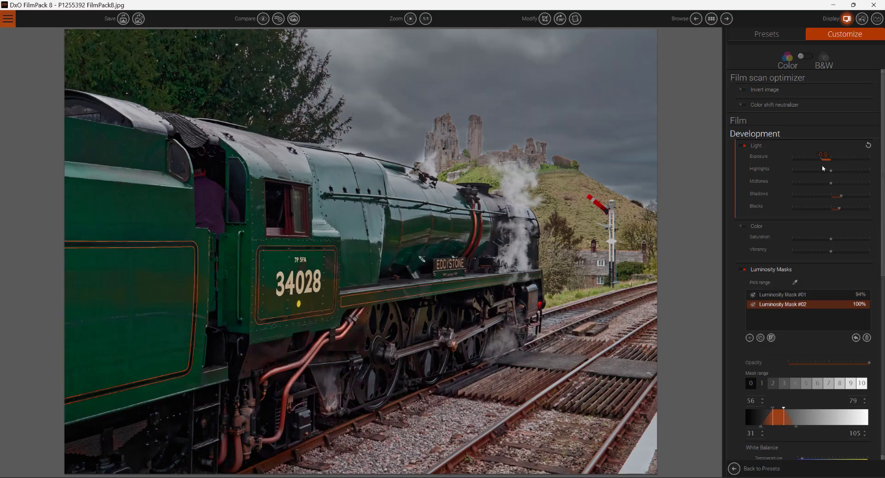
{"action": "left_click_drag", "start_coordinate": [823, 168], "coordinate": [831, 168]}
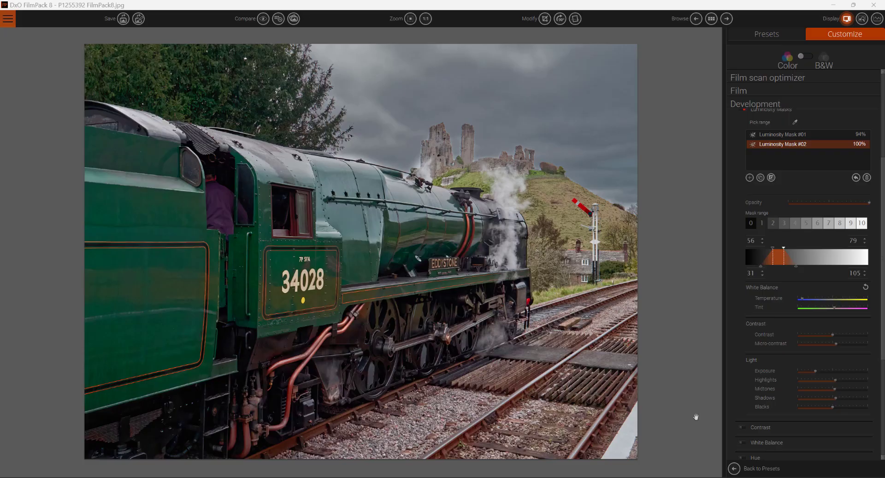
- Turn on the Frame graphical effect with the Analog Marked Roll B&W frame around the photo
{"action": "scroll", "coordinate": [776, 388], "scroll_direction": "down", "scroll_amount": 2}
{"action": "scroll", "coordinate": [776, 389], "scroll_direction": "down", "scroll_amount": 5}
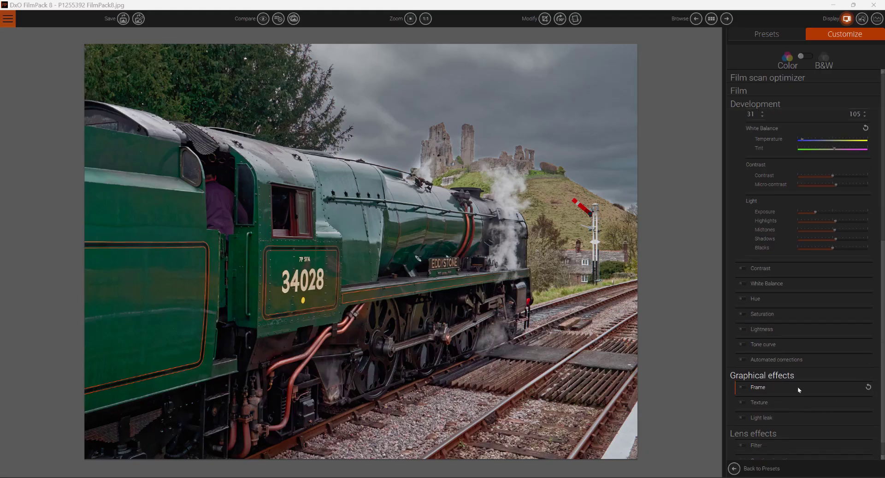
{"action": "left_click", "coordinate": [797, 387]}
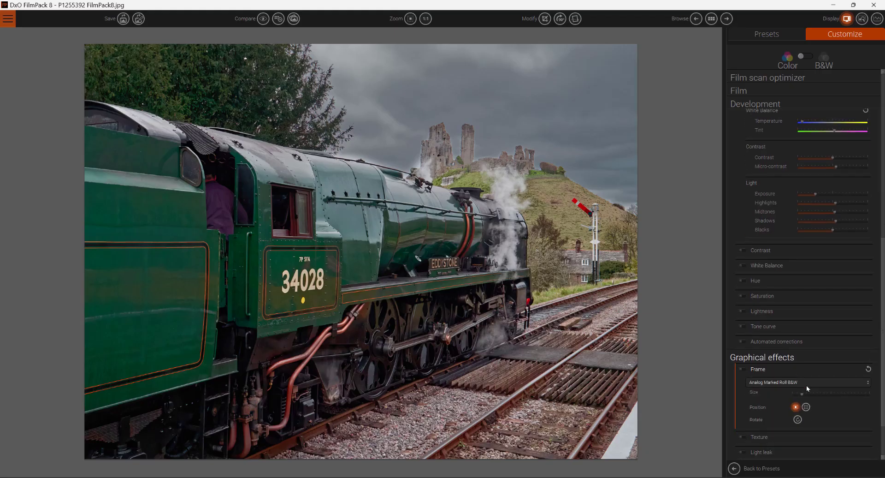
{"action": "left_click", "coordinate": [808, 382]}
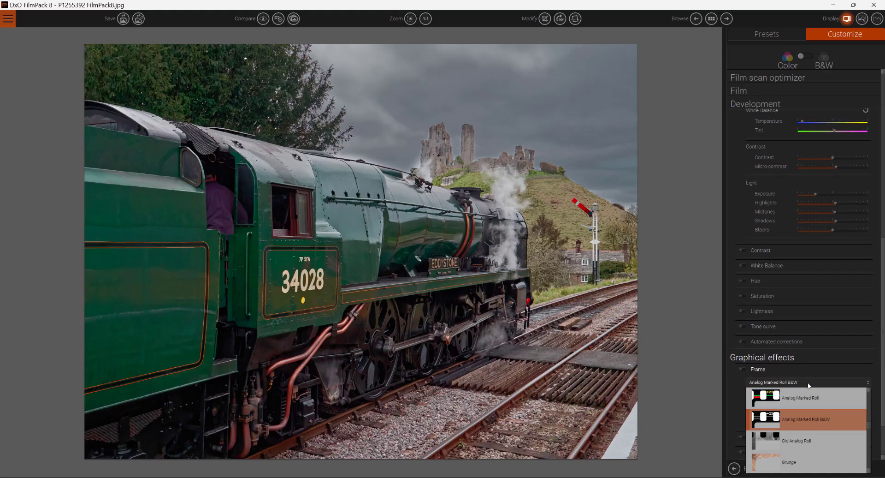
{"action": "left_click", "coordinate": [790, 422]}
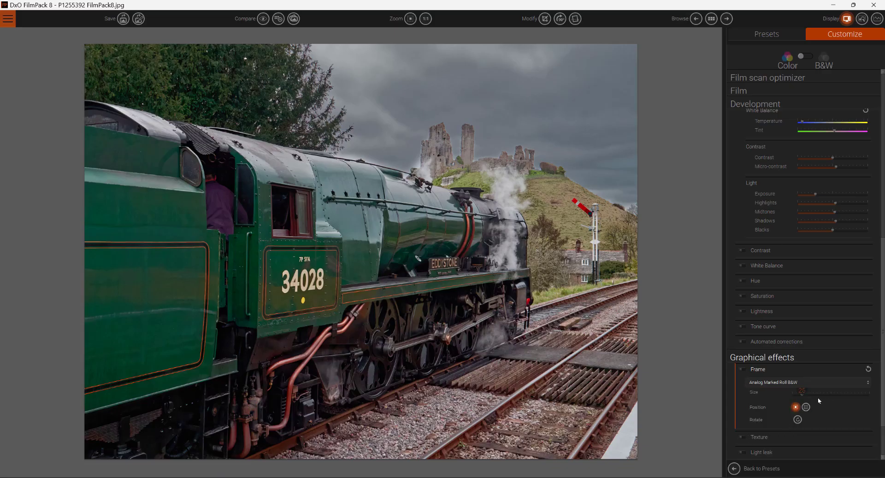
{"action": "left_click", "coordinate": [742, 369]}
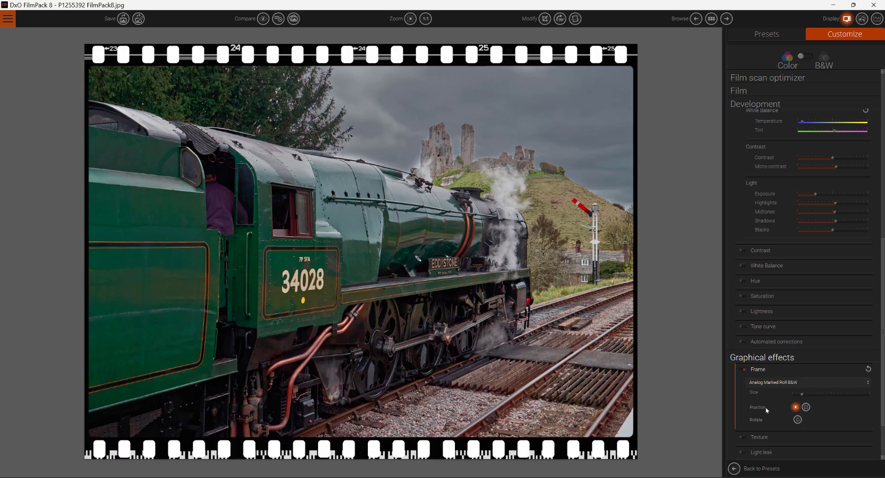